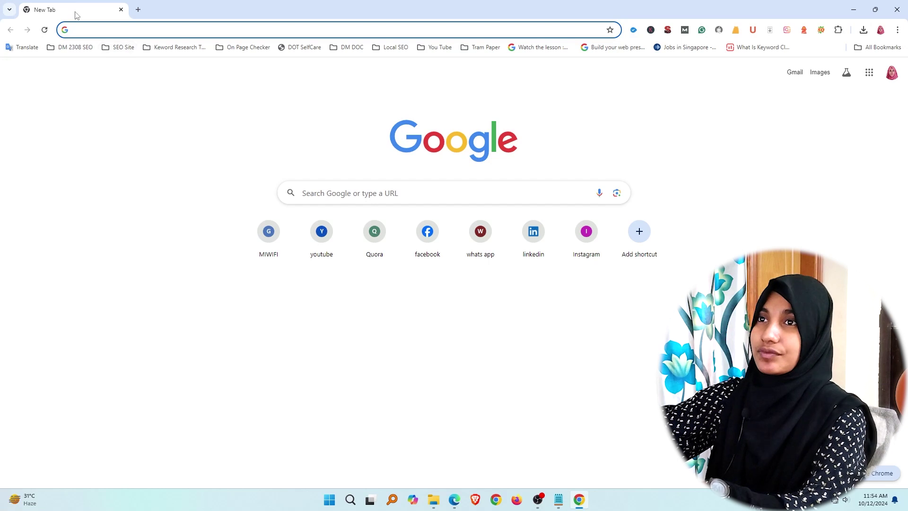
# Step: Open the bookmarked WordStream Free Keyword Tool and request keyword suggestions for "google ads"
pyautogui.click(93, 28)
pyautogui.click(92, 352)
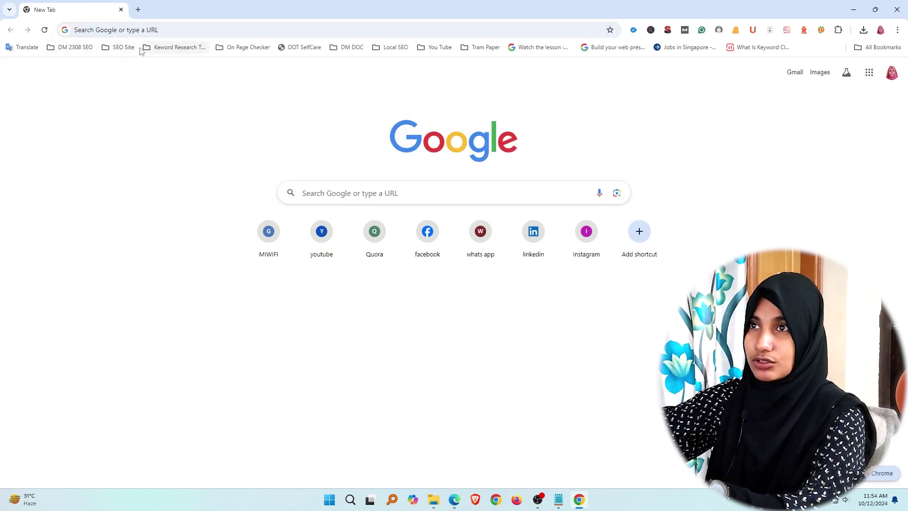
pyautogui.click(174, 48)
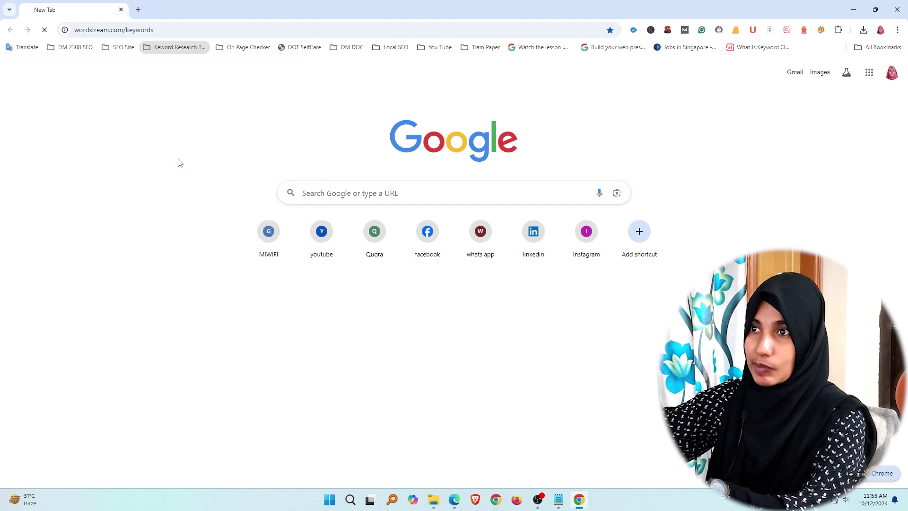
pyautogui.click(198, 157)
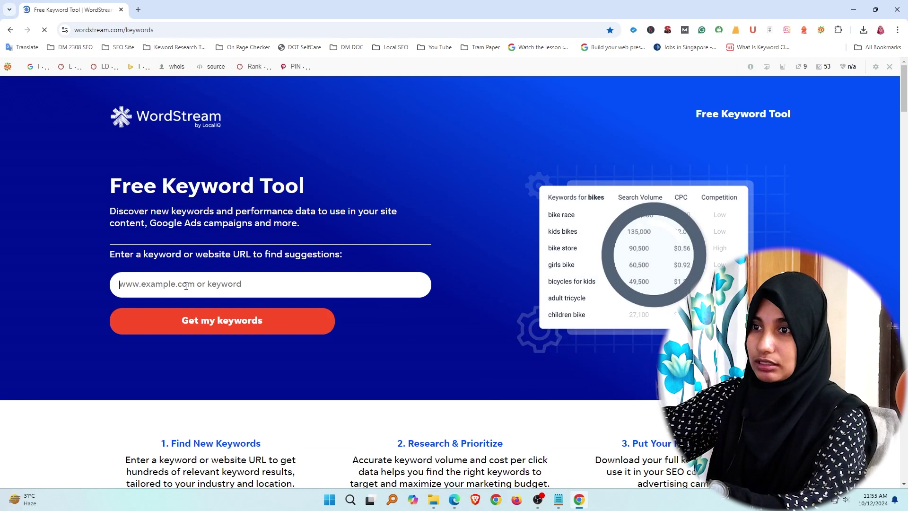
pyautogui.write('google ads')
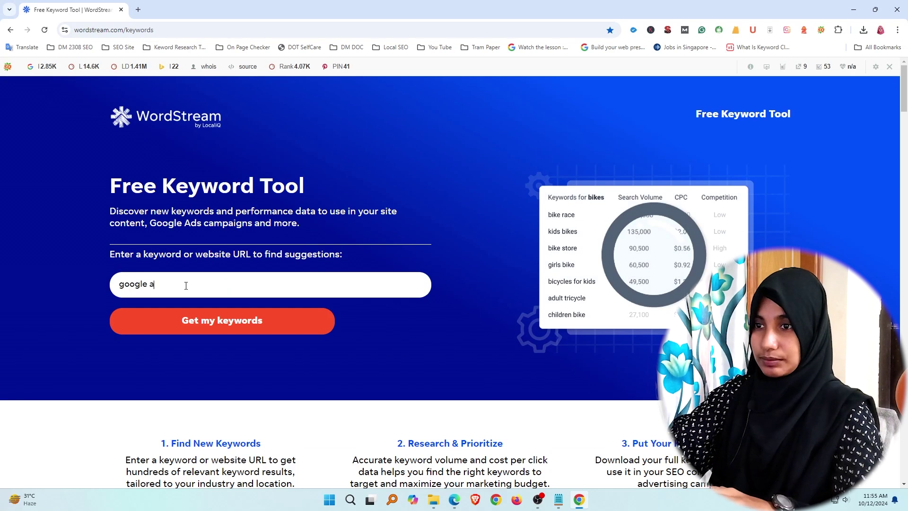
pyautogui.click(220, 328)
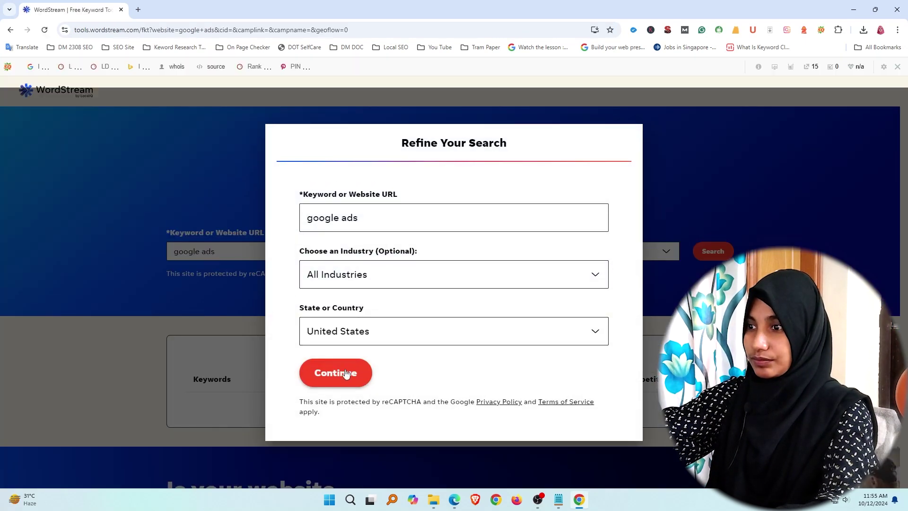
# Step: Refine the keyword search by setting the state or country to Bangladesh, and continue to the results
pyautogui.click(455, 337)
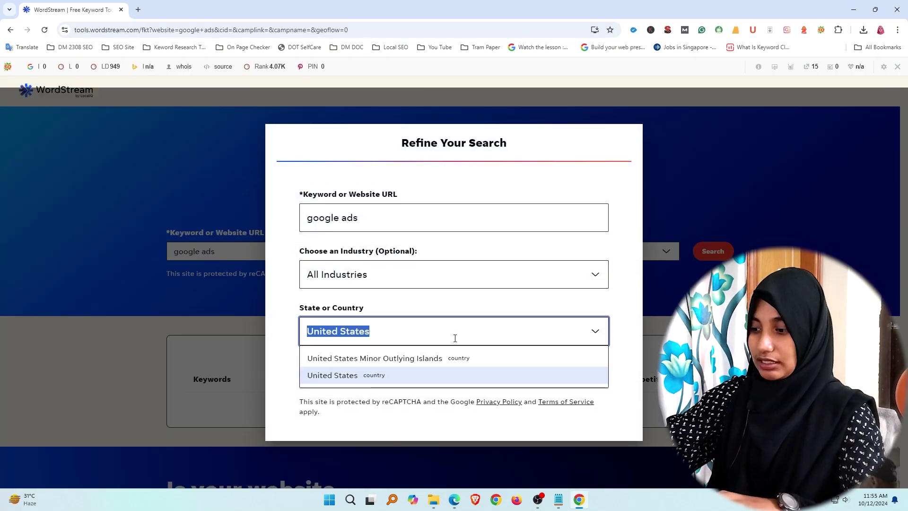
pyautogui.press('BackSpace')
pyautogui.write('ban')
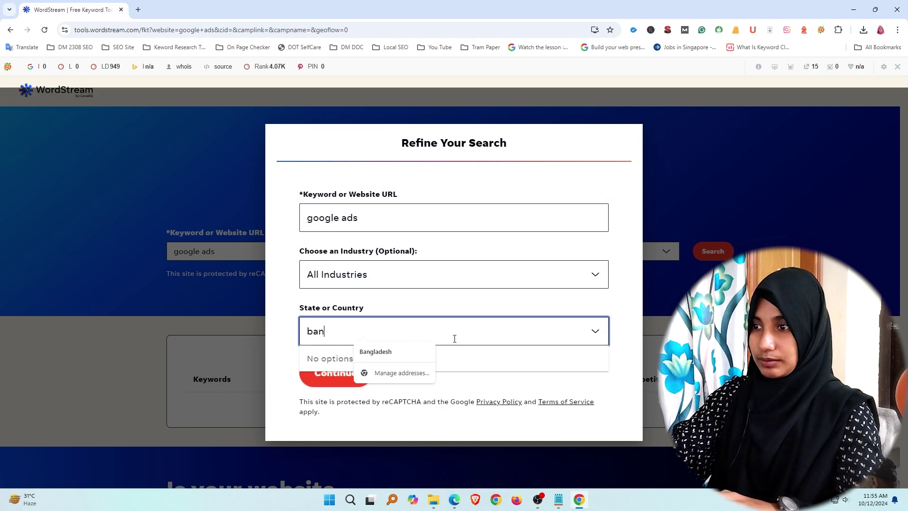
pyautogui.click(405, 350)
pyautogui.click(350, 360)
pyautogui.click(331, 373)
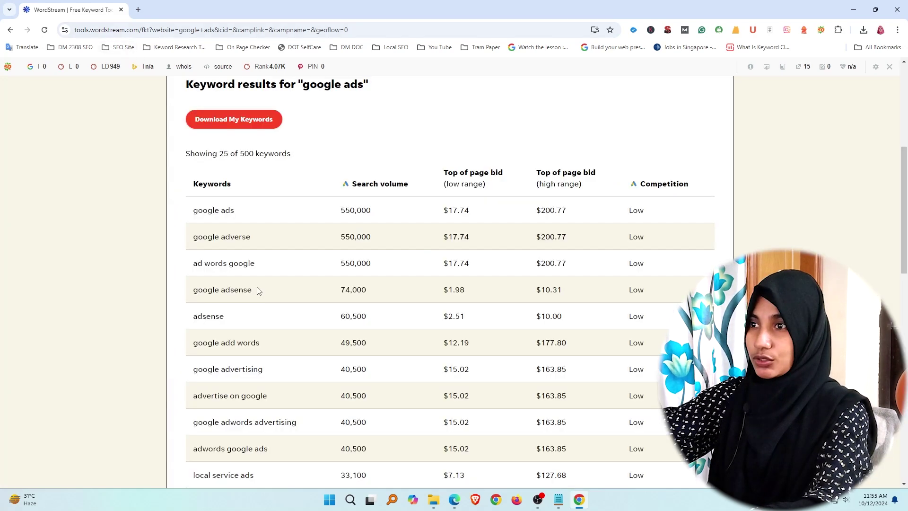
# Step: Copy the keyword results table from its header row down to the "adwords google ads" keyword
pyautogui.moveTo(192, 184); pyautogui.dragTo(300, 455)
pyautogui.rightClick(213, 287)
pyautogui.click(237, 294)
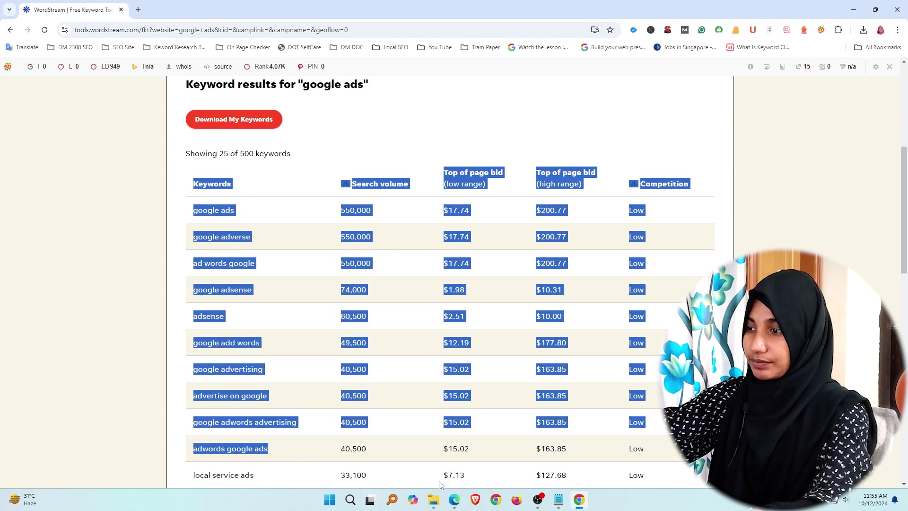
# Step: Switch to the Book 1 workbook in Excel Online and paste the copied keyword table at cell A1
pyautogui.moveTo(456, 502)
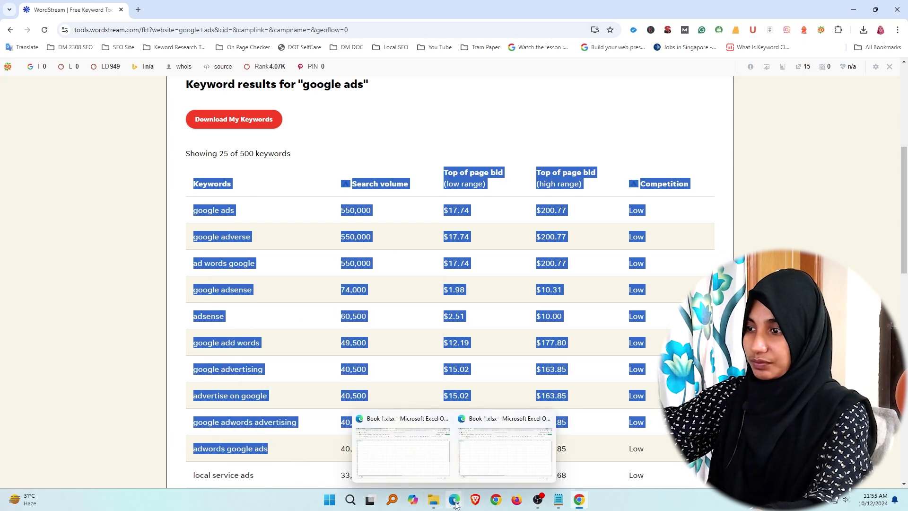
pyautogui.click(438, 463)
pyautogui.click(38, 127)
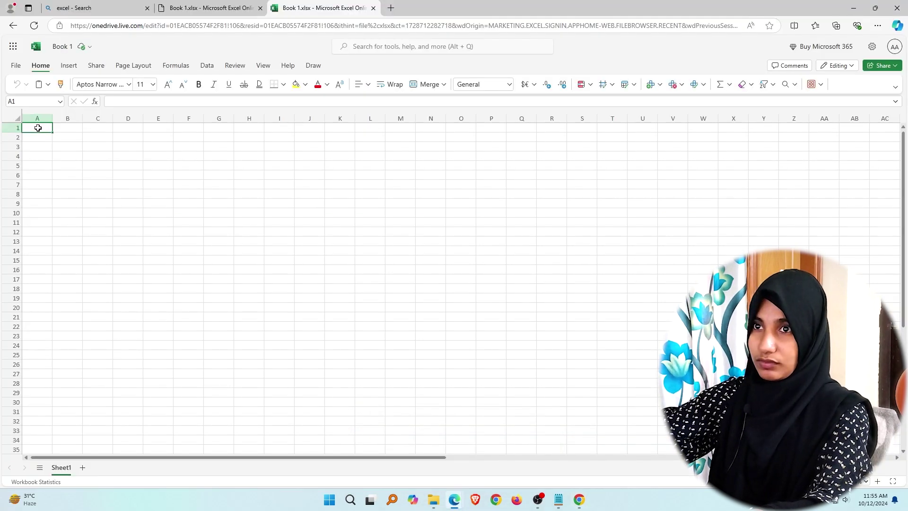
pyautogui.rightClick(38, 129)
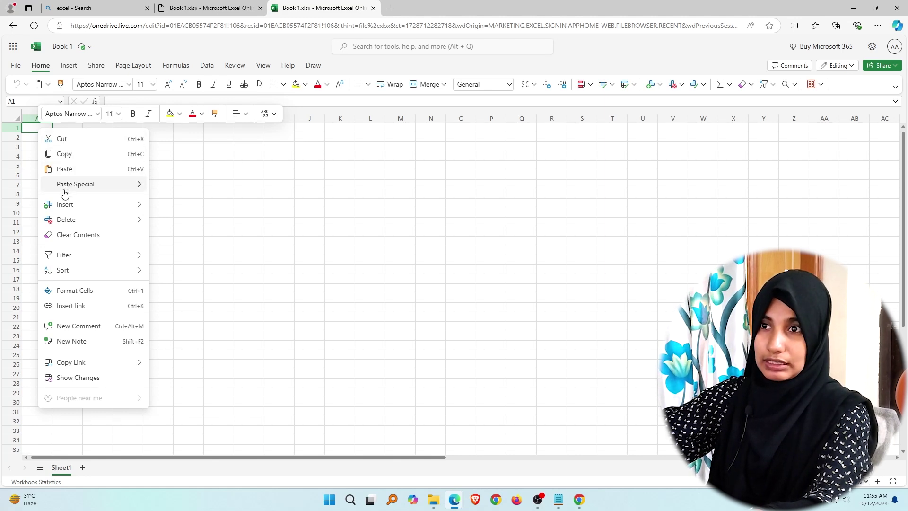
pyautogui.click(69, 169)
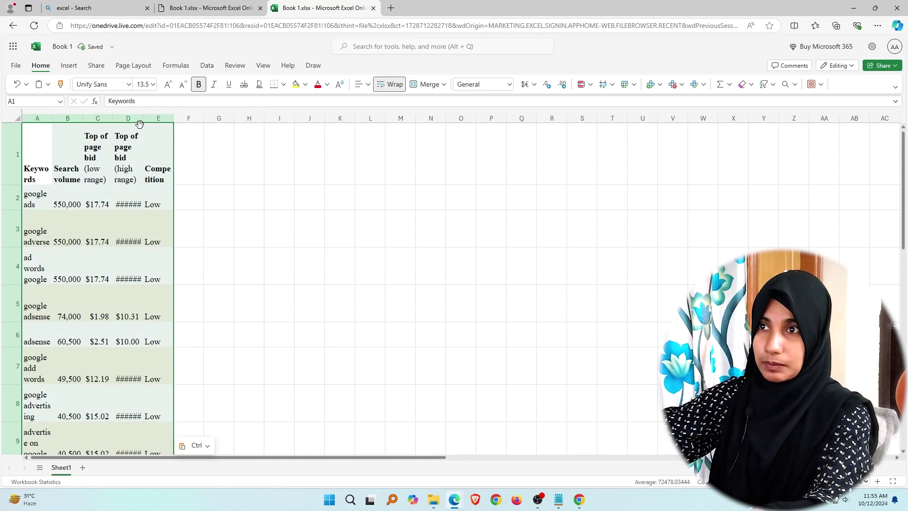
# Step: Widen the two Top of page bid columns and the Competition column, and reduce the header row's height
pyautogui.moveTo(176, 124); pyautogui.dragTo(288, 123)
pyautogui.moveTo(145, 125); pyautogui.dragTo(220, 124)
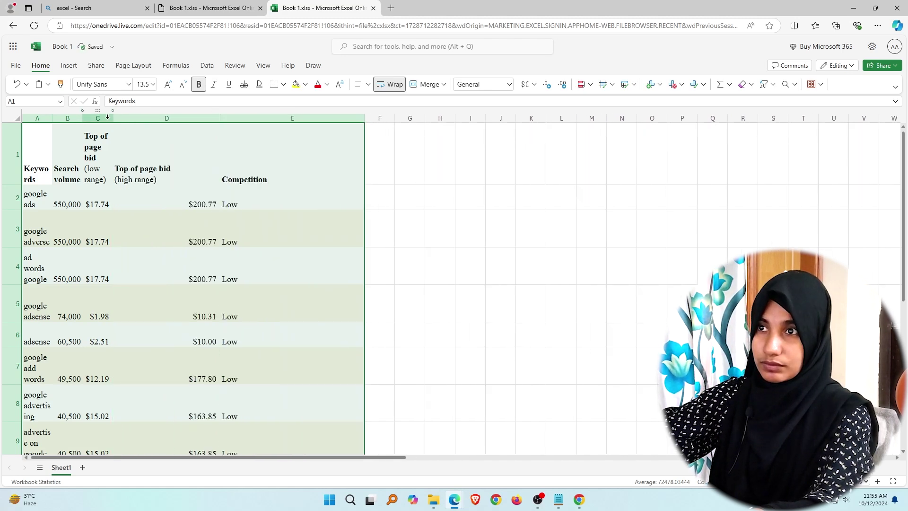
pyautogui.moveTo(112, 118); pyautogui.dragTo(154, 118)
pyautogui.click(67, 156)
pyautogui.moveTo(19, 185); pyautogui.dragTo(20, 160)
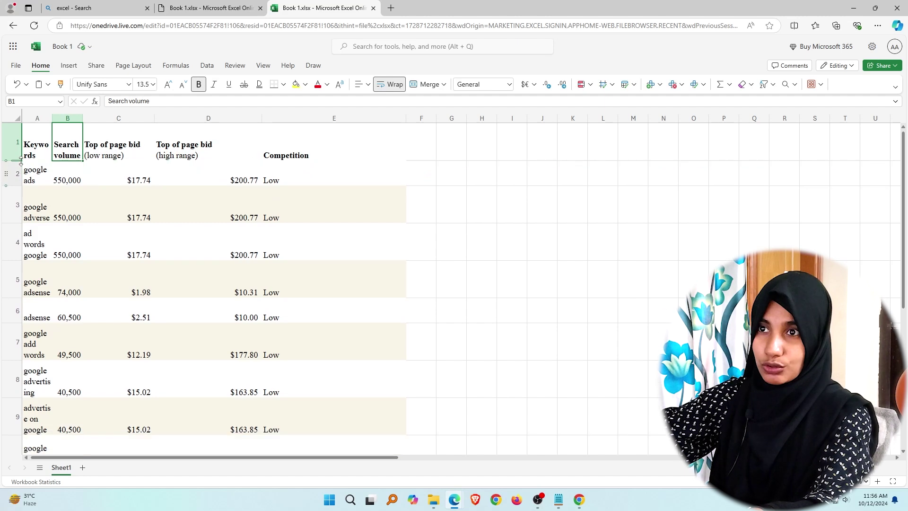
# Step: Widen the Keywords and Search volume columns, shorten the header row further, and narrow the low-range bid column
pyautogui.click(37, 147)
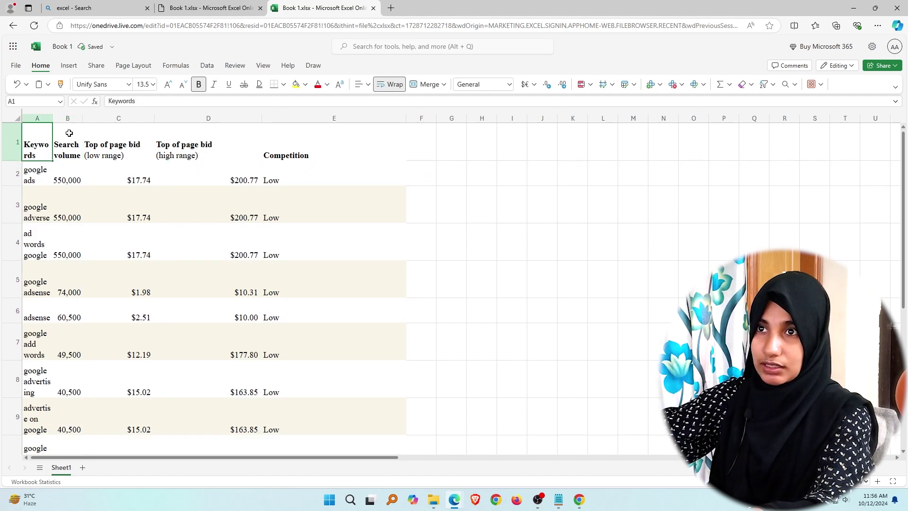
pyautogui.moveTo(53, 118); pyautogui.dragTo(72, 118)
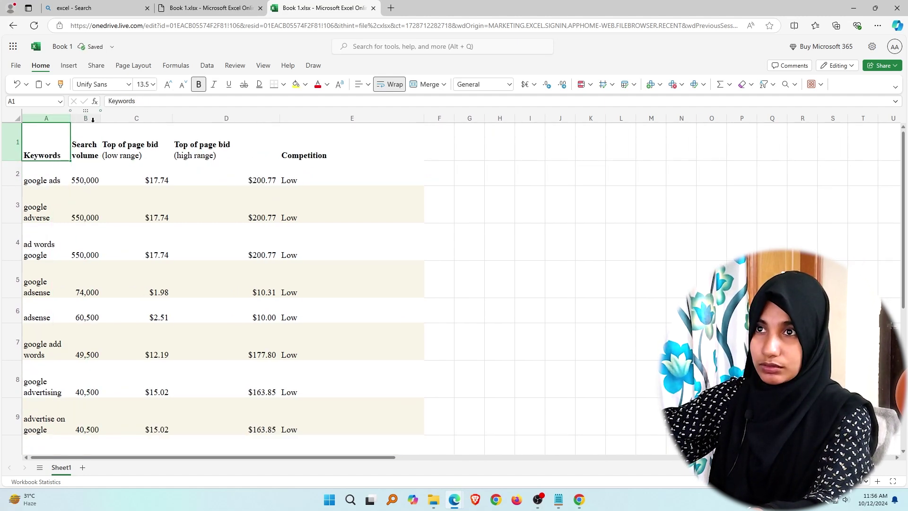
pyautogui.moveTo(18, 161); pyautogui.dragTo(18, 143)
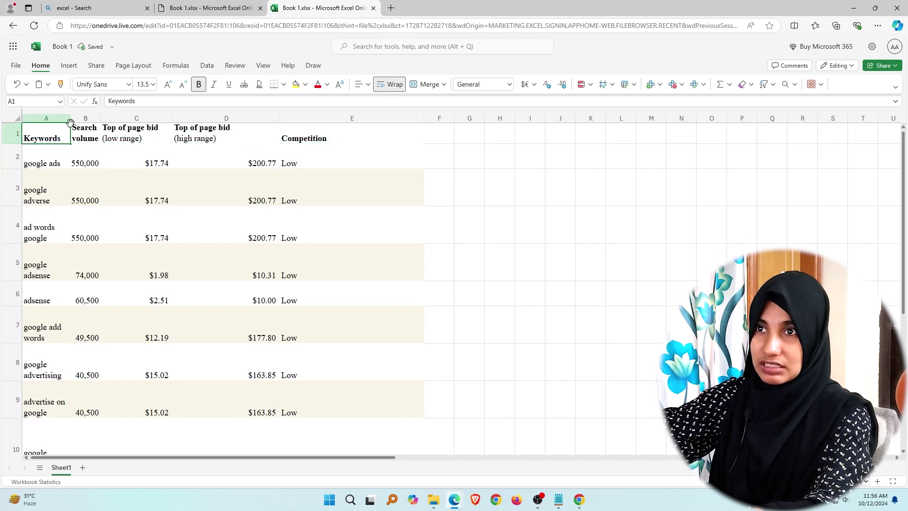
pyautogui.moveTo(70, 122); pyautogui.dragTo(79, 120)
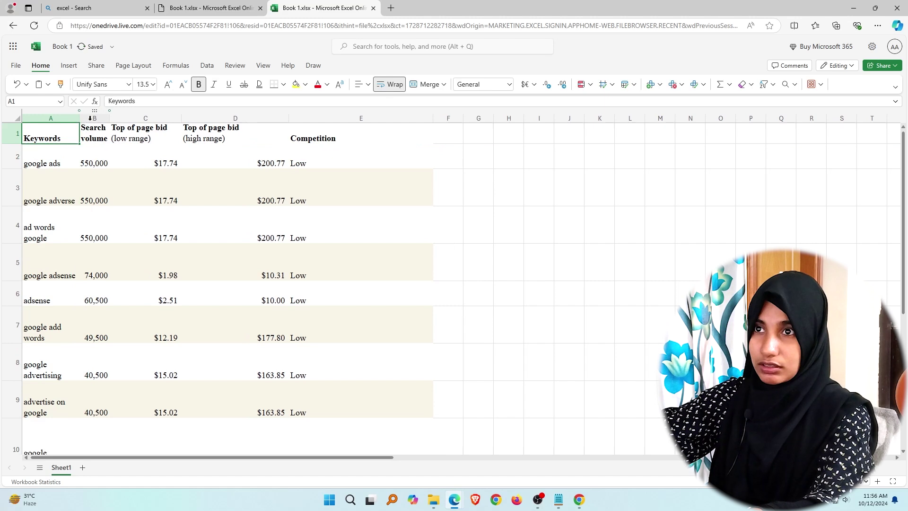
pyautogui.moveTo(109, 118); pyautogui.dragTo(129, 118)
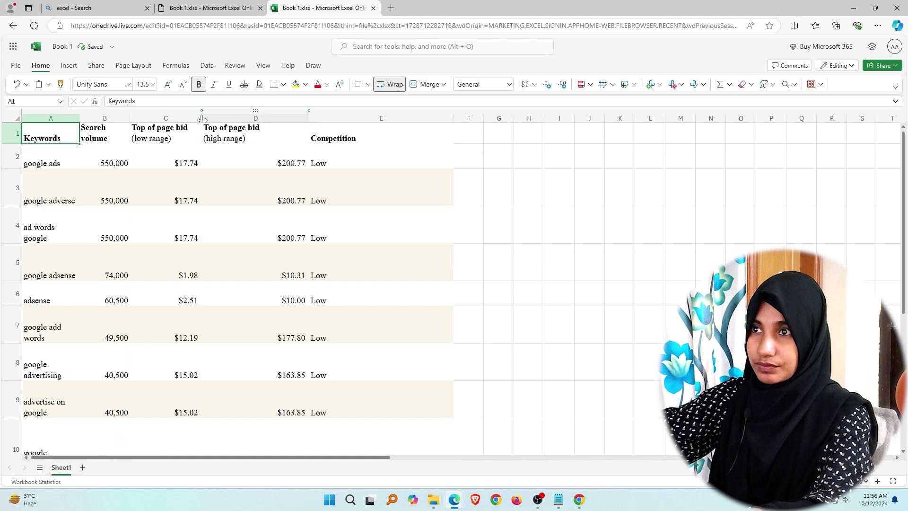
pyautogui.moveTo(202, 118); pyautogui.dragTo(170, 118)
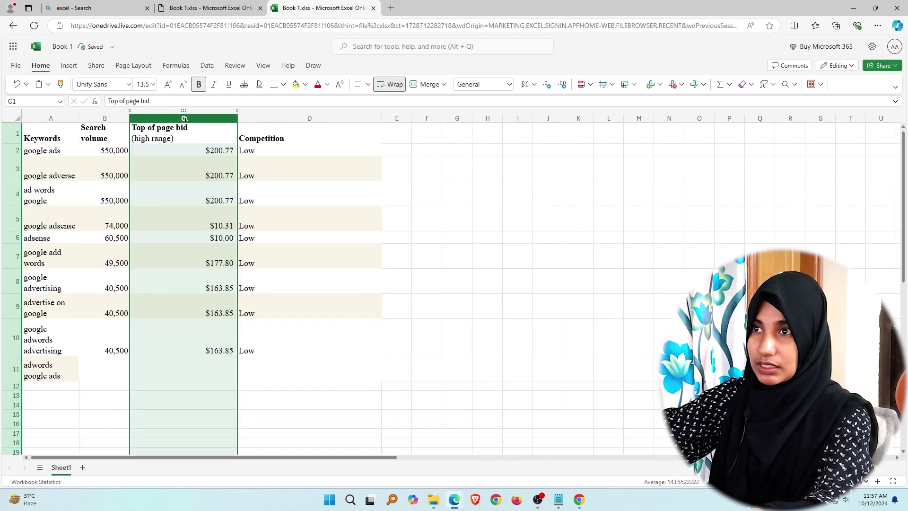
# Step: Delete the Top of page bid (high range) column, widen the Search volume column and narrow the Competition column
pyautogui.rightClick(187, 118)
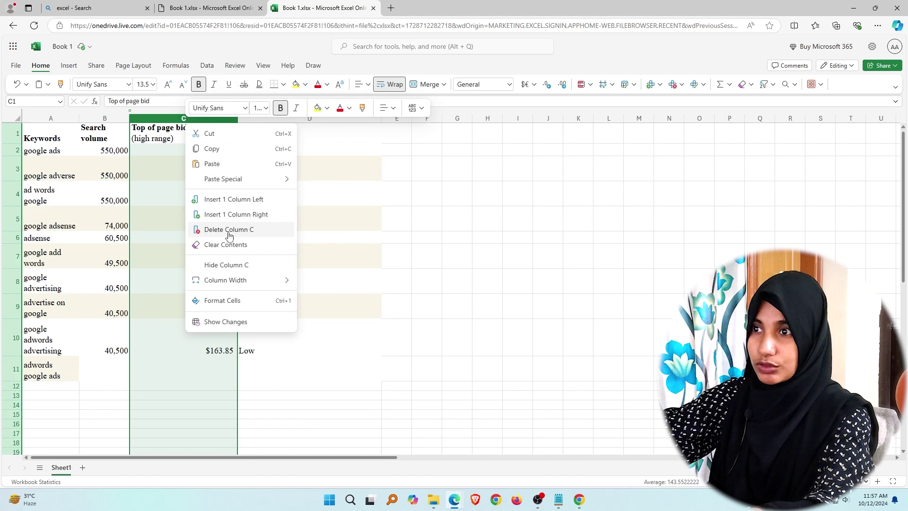
pyautogui.click(226, 231)
pyautogui.click(345, 138)
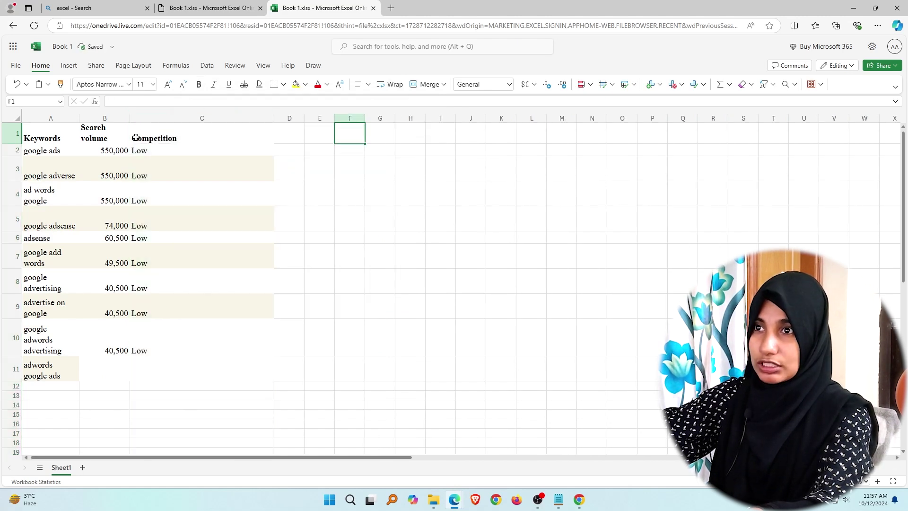
pyautogui.moveTo(131, 119); pyautogui.dragTo(151, 118)
pyautogui.moveTo(295, 119); pyautogui.dragTo(230, 119)
# Step: Fill the header cells A1:C1 with a light green theme colour
pyautogui.moveTo(57, 139); pyautogui.dragTo(192, 135)
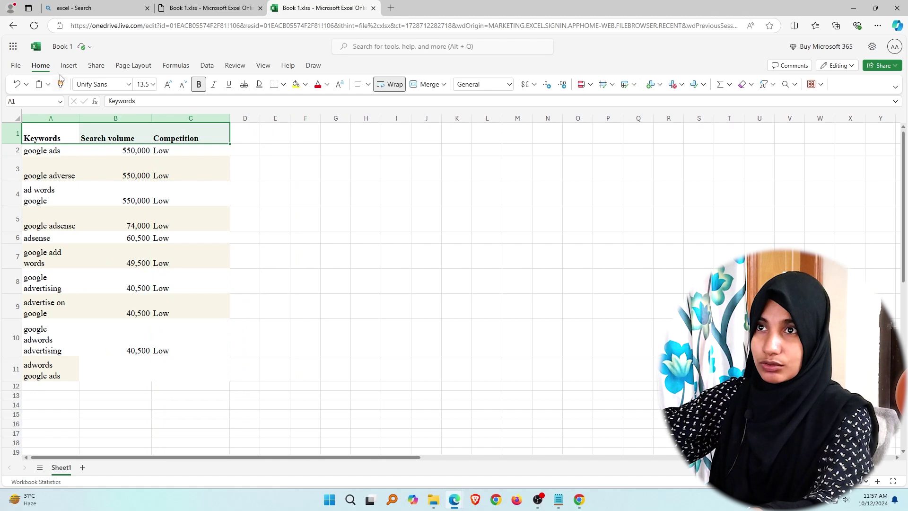
pyautogui.click(306, 84)
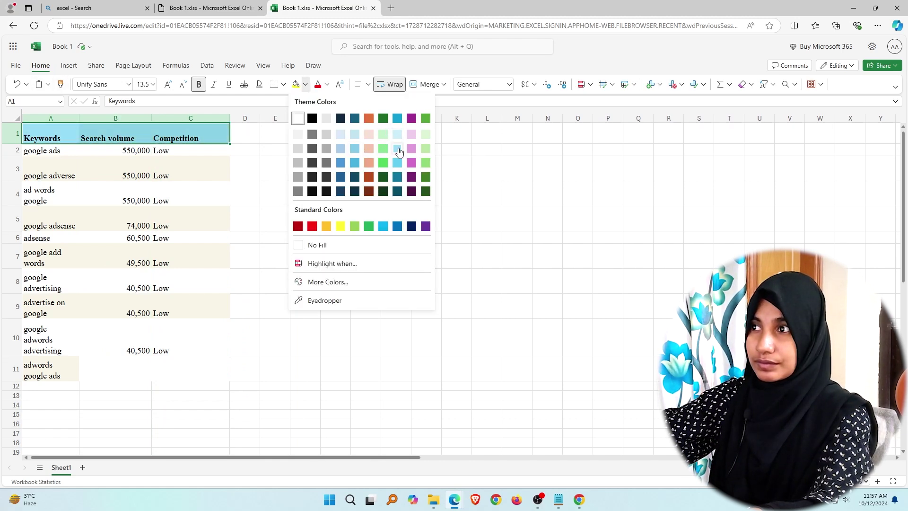
pyautogui.click(382, 148)
pyautogui.click(97, 163)
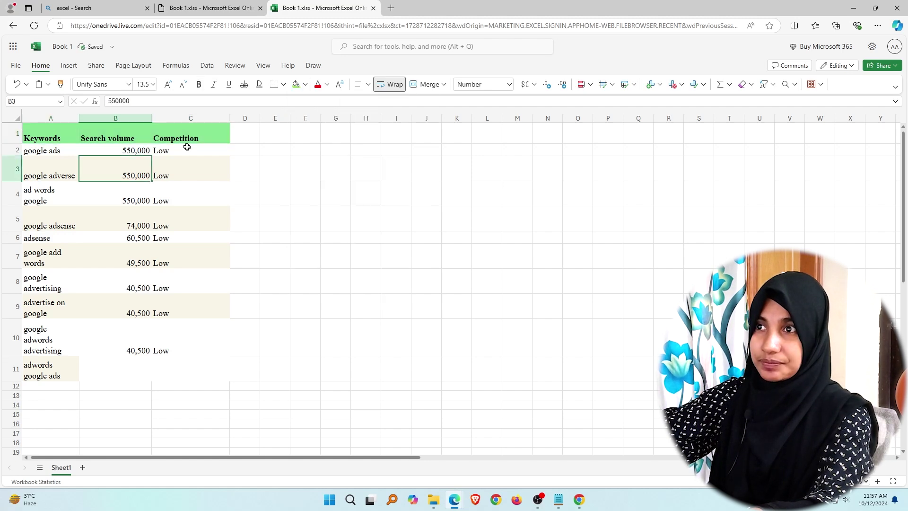
# Step: Apply all borders to the keyword table cells A1:C9
pyautogui.moveTo(47, 135); pyautogui.dragTo(193, 310)
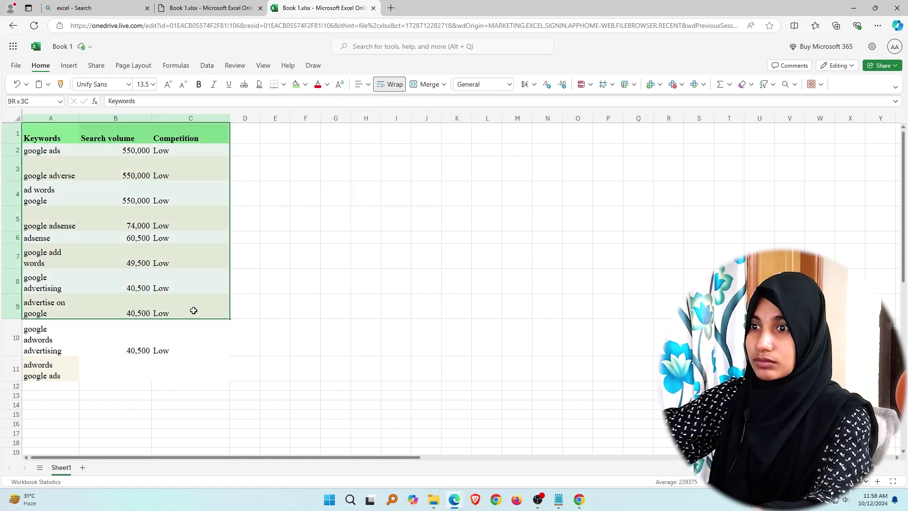
pyautogui.click(283, 84)
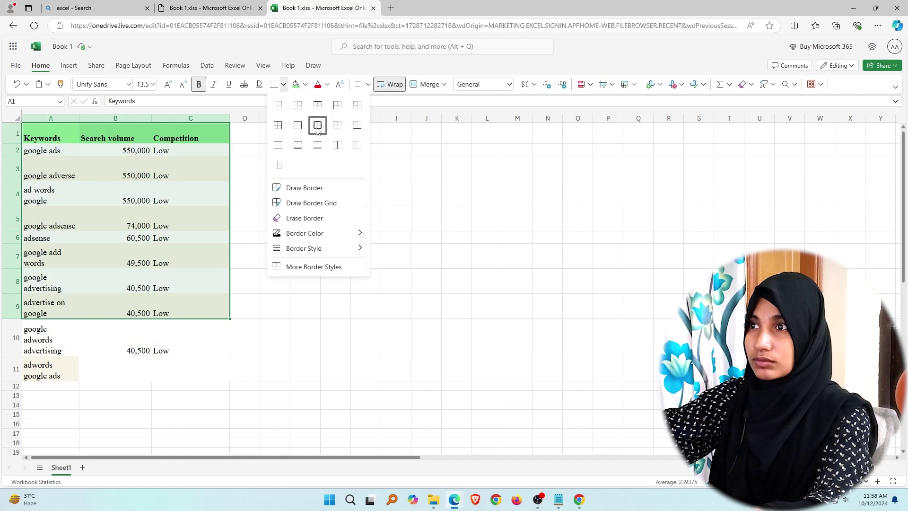
pyautogui.click(277, 126)
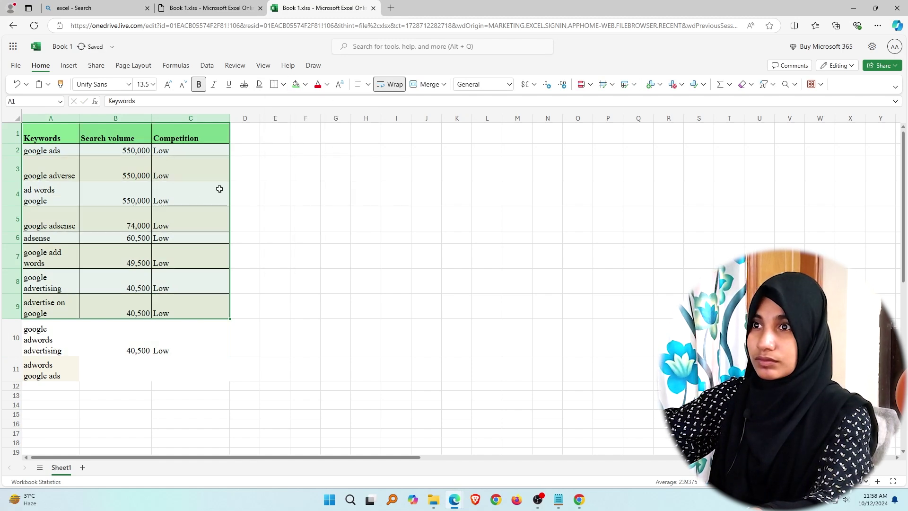
pyautogui.click(245, 191)
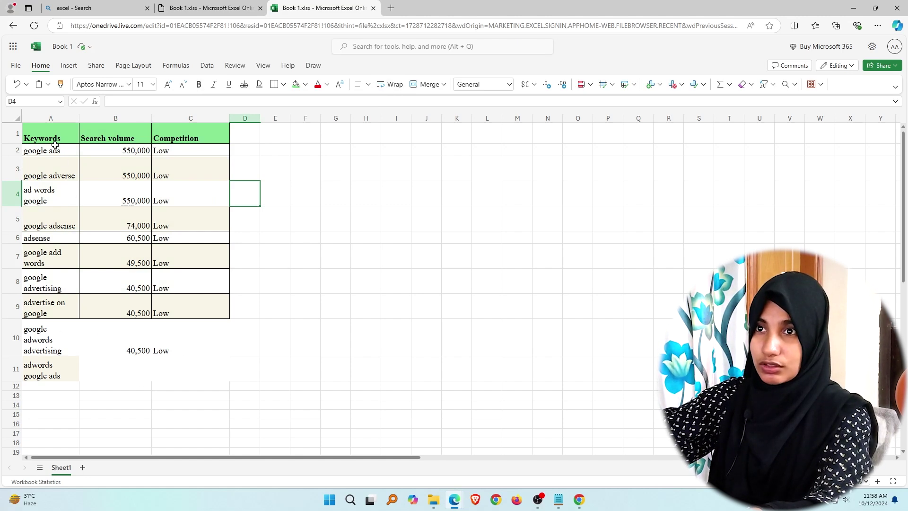
# Step: Apply all borders to the "google adwords advertising" row, cells A10:C10
pyautogui.moveTo(45, 303); pyautogui.dragTo(176, 336)
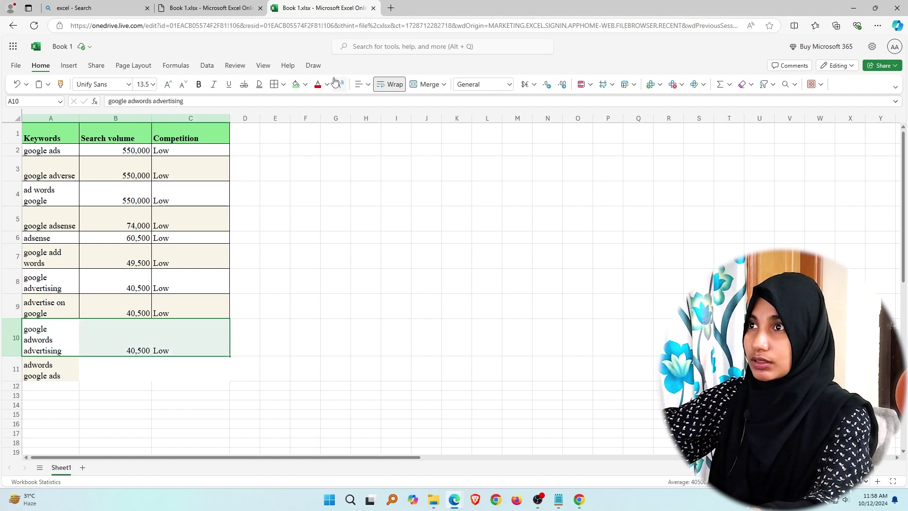
pyautogui.click(284, 84)
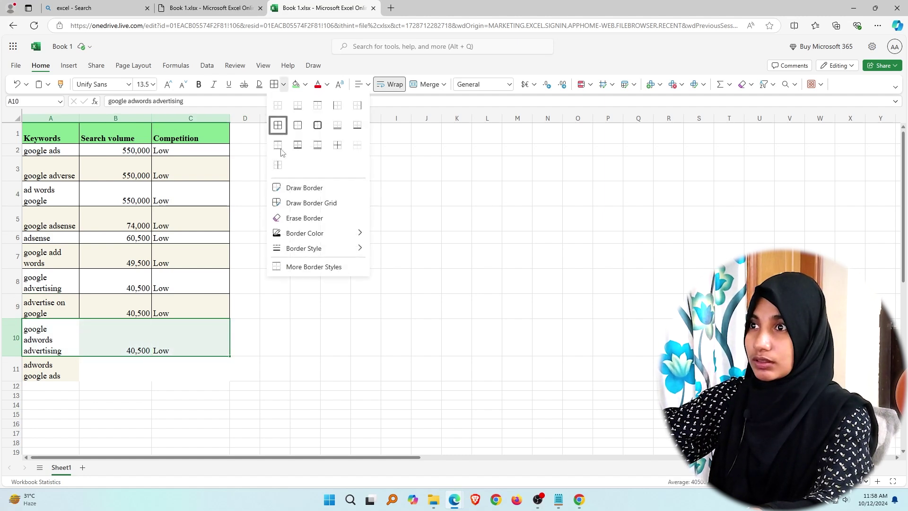
pyautogui.click(278, 125)
pyautogui.click(142, 387)
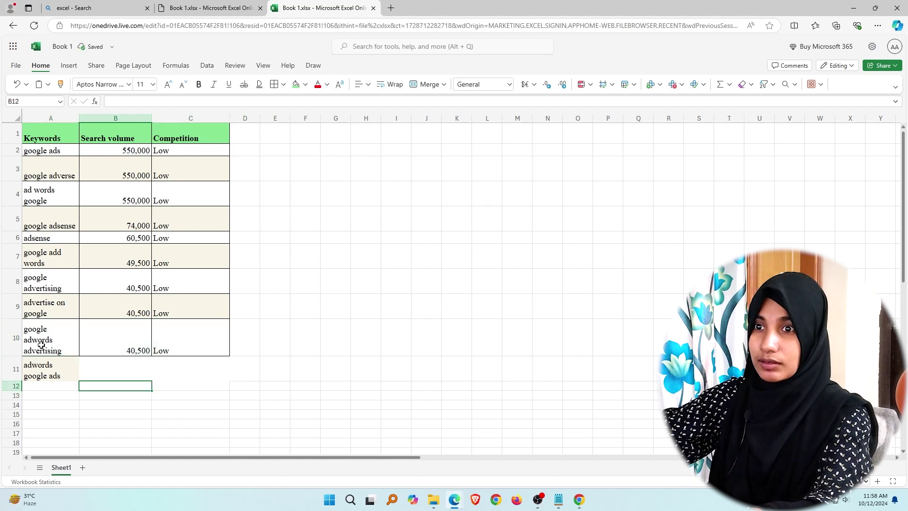
# Step: Delete row 11, which holds the incomplete "adwords google ads" entry
pyautogui.click(10, 368)
pyautogui.rightClick(9, 369)
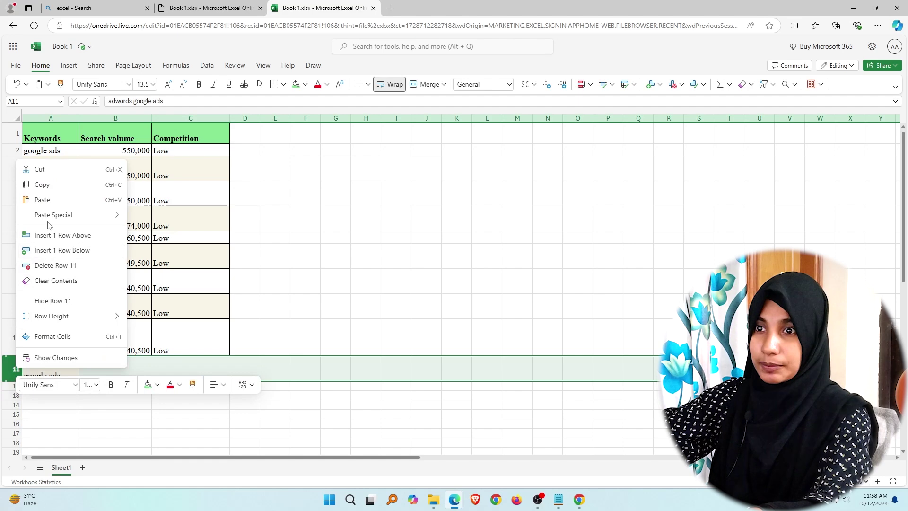
pyautogui.click(55, 265)
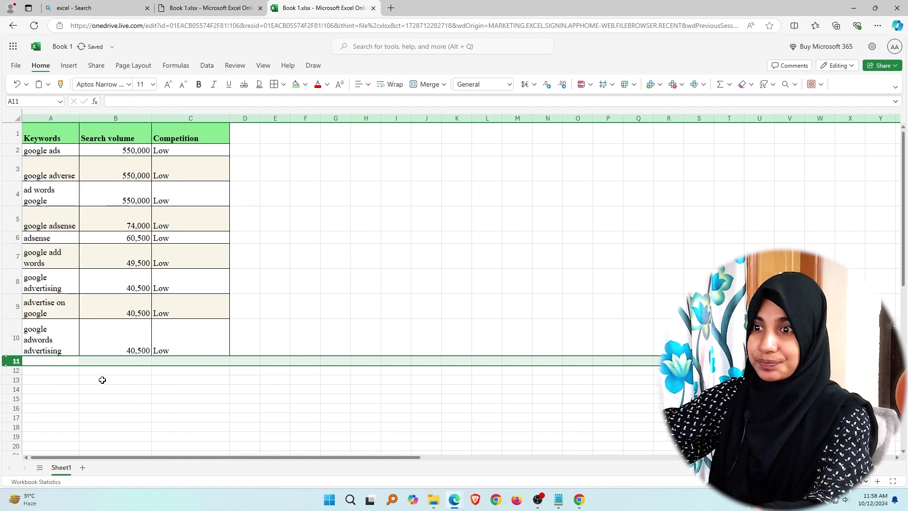
# Step: Switch to Chrome and look through the WordStream keyword results for "google ads"
pyautogui.click(179, 396)
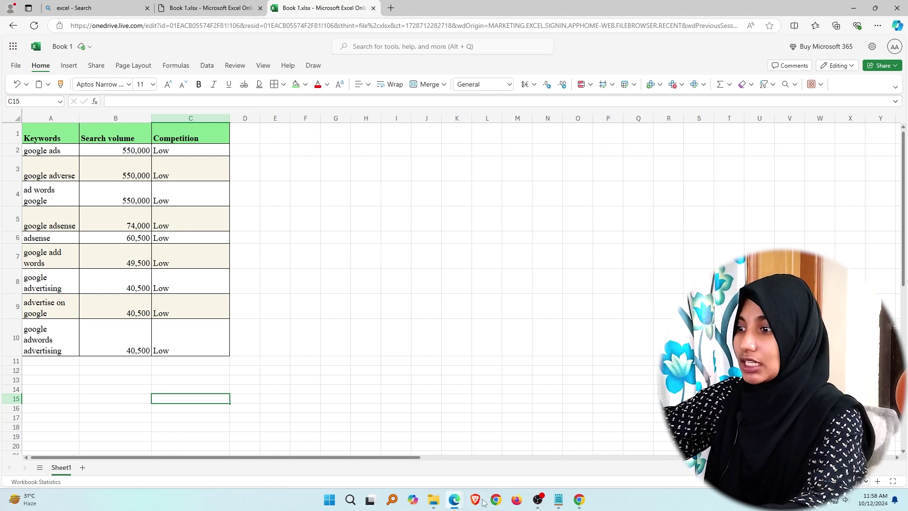
pyautogui.click(581, 502)
pyautogui.click(316, 135)
pyautogui.scroll(5, 178, 178)
pyautogui.scroll(-8, 177, 178)
pyautogui.scroll(8, 178, 178)
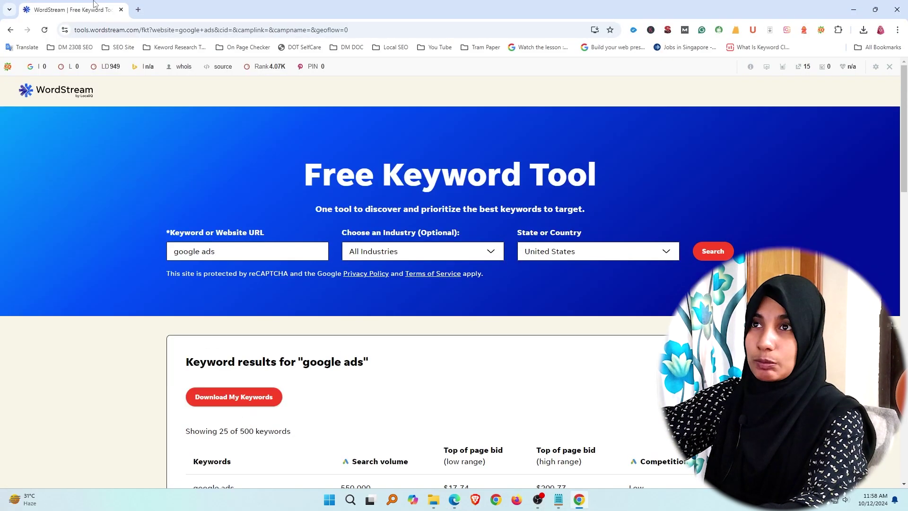
pyautogui.scroll(-20, 303, 465)
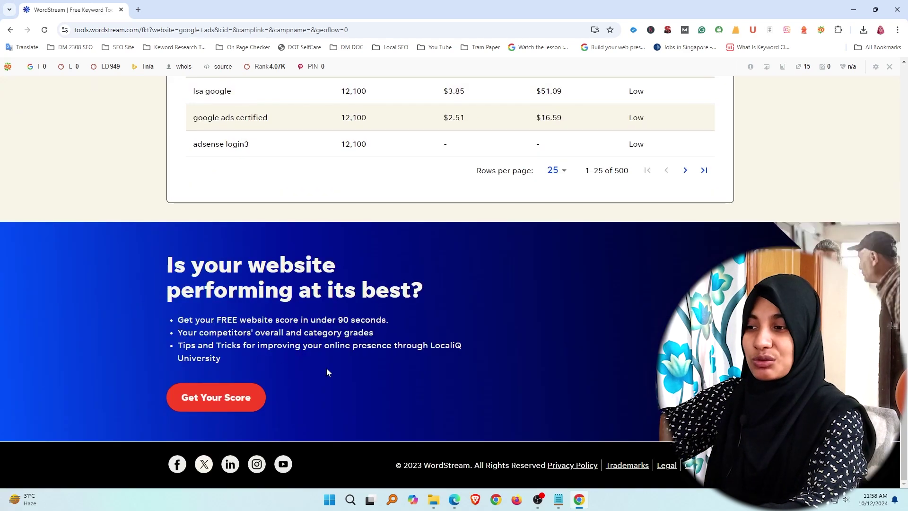
# Step: Return to the Book 1 workbook in Edge and review the formatted keyword table
pyautogui.click(434, 501)
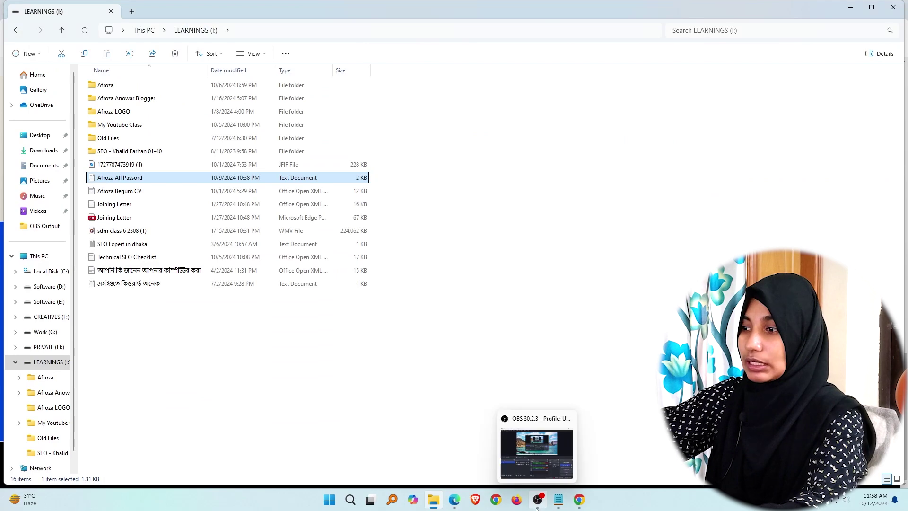
pyautogui.click(579, 499)
pyautogui.click(454, 499)
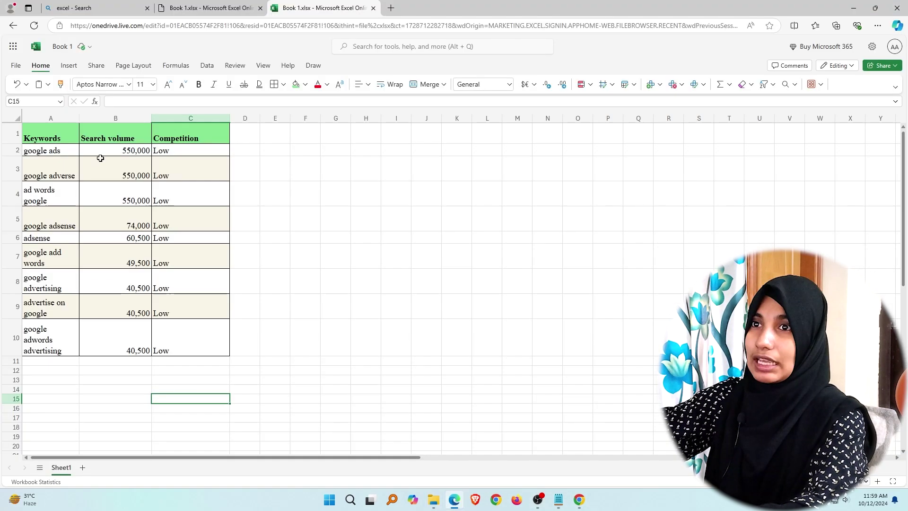
pyautogui.click(249, 134)
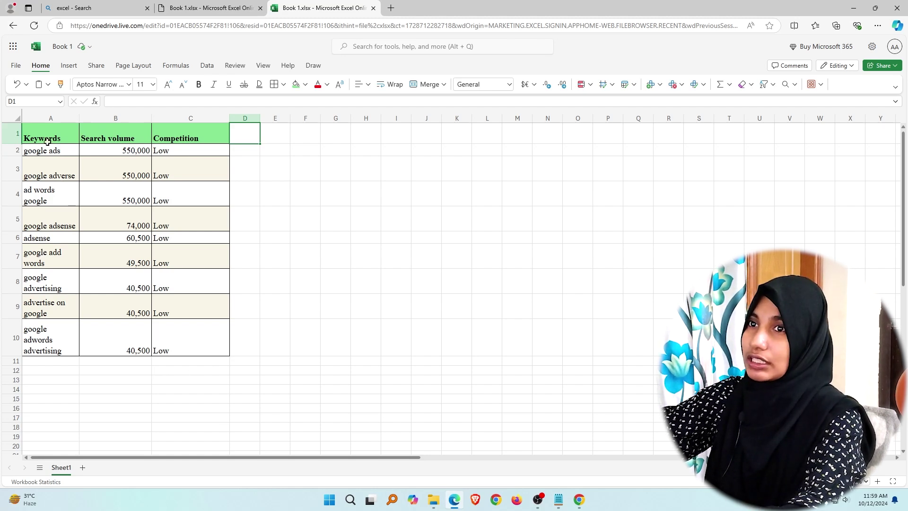
pyautogui.click(64, 150)
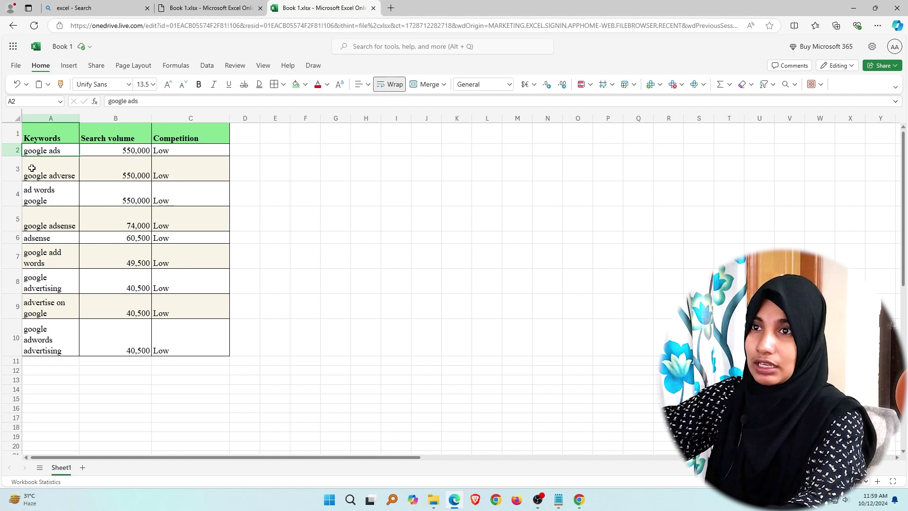
pyautogui.click(65, 176)
pyautogui.click(297, 253)
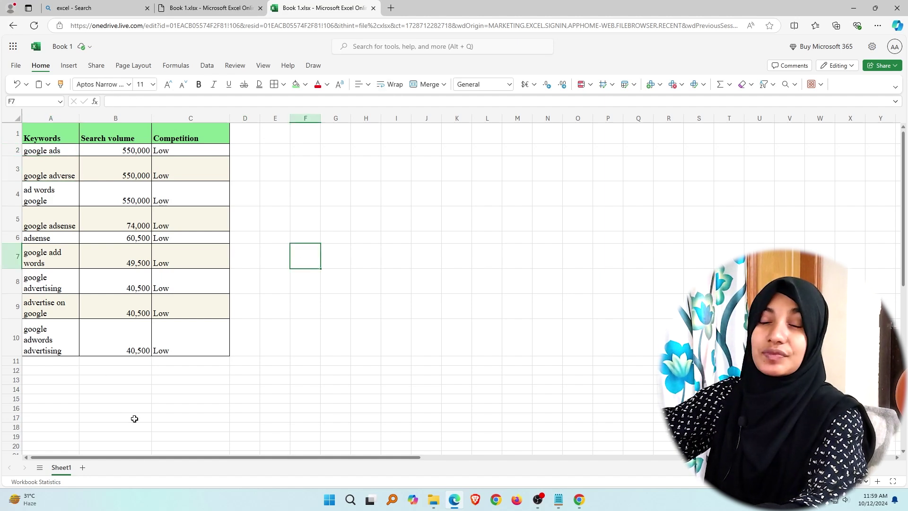
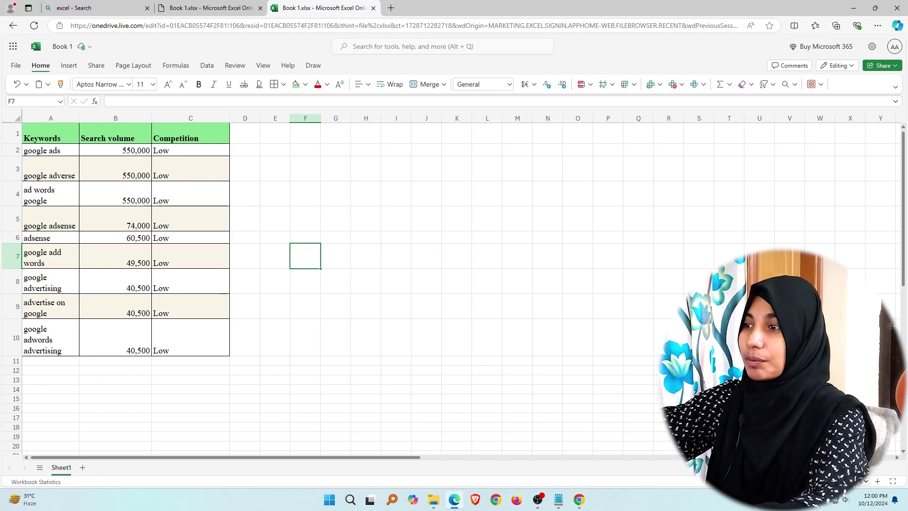
# Step: Switch to Chrome, search for "spyfu keyword research" and open the SpyFu home page
pyautogui.moveTo(584, 500)
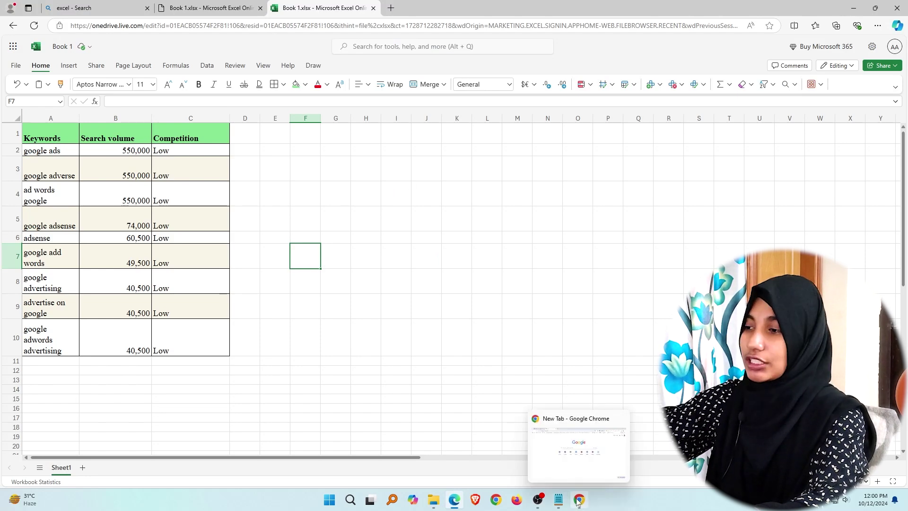
pyautogui.click(578, 500)
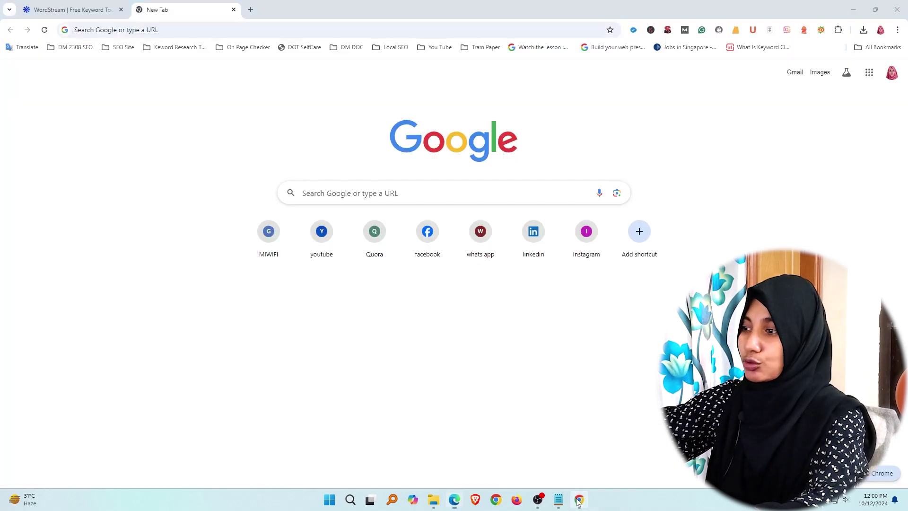
pyautogui.click(143, 29)
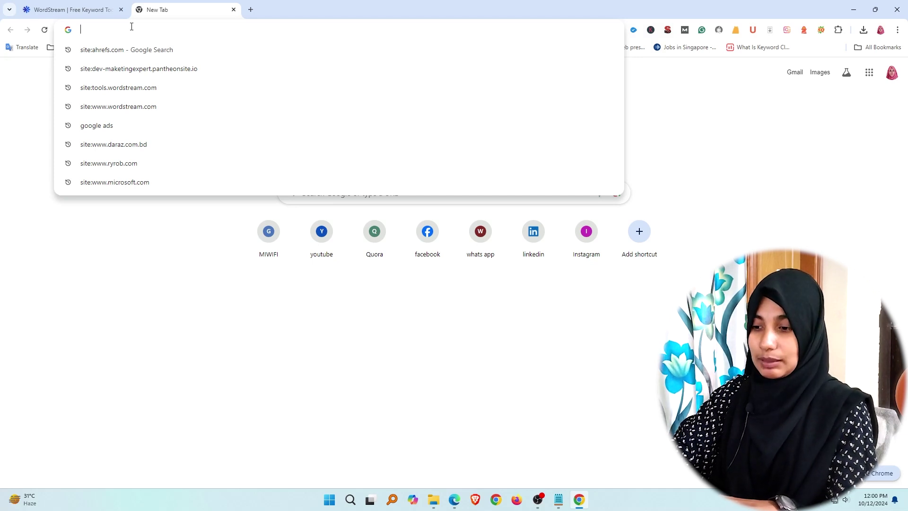
pyautogui.write('spyfu keyword research')
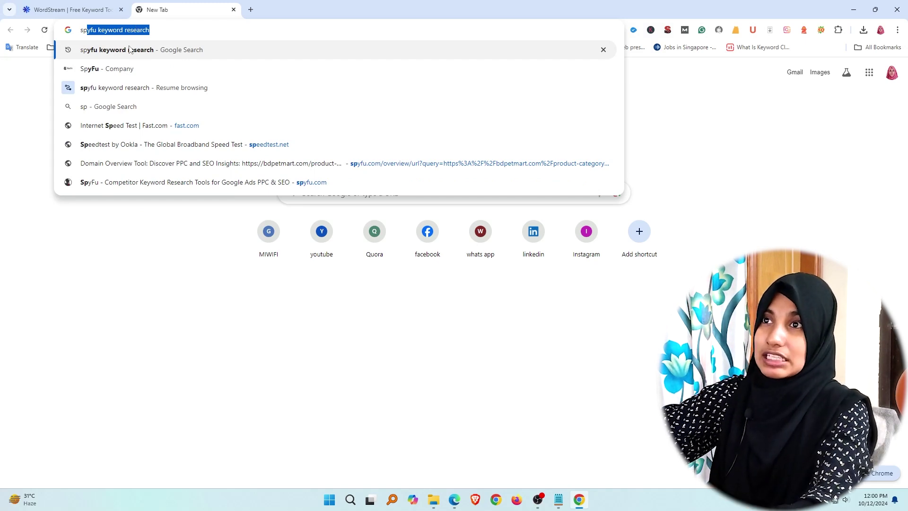
pyautogui.click(131, 49)
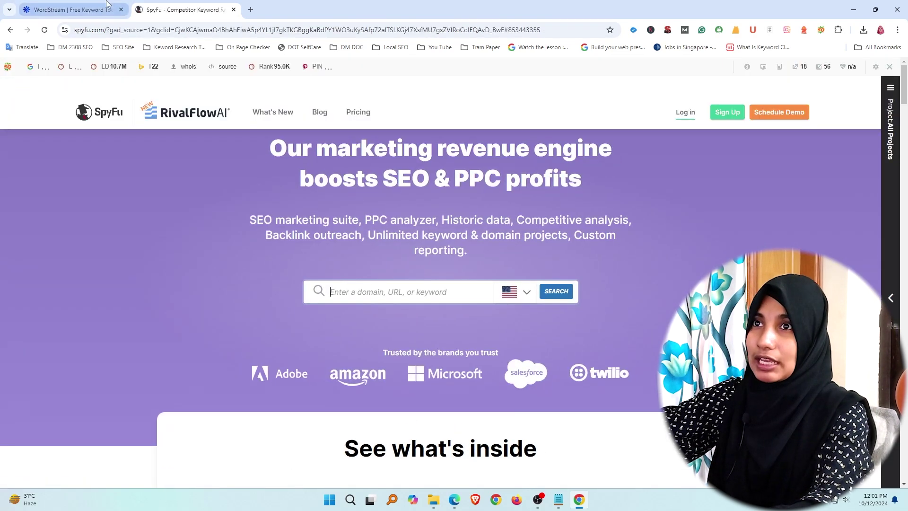
# Step: Copy the keyword "google ads" from the first row of the WordStream results
pyautogui.click(71, 10)
pyautogui.scroll(-4, 211, 394)
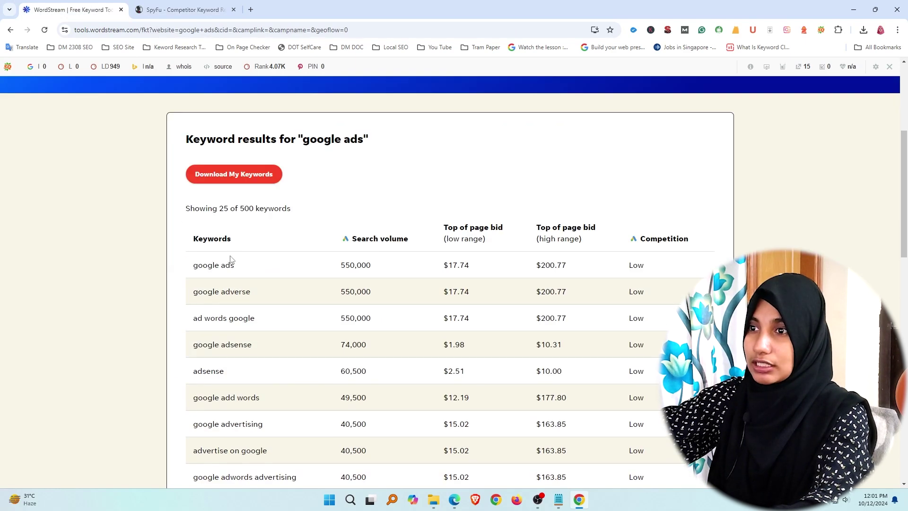
pyautogui.moveTo(246, 269); pyautogui.dragTo(187, 267)
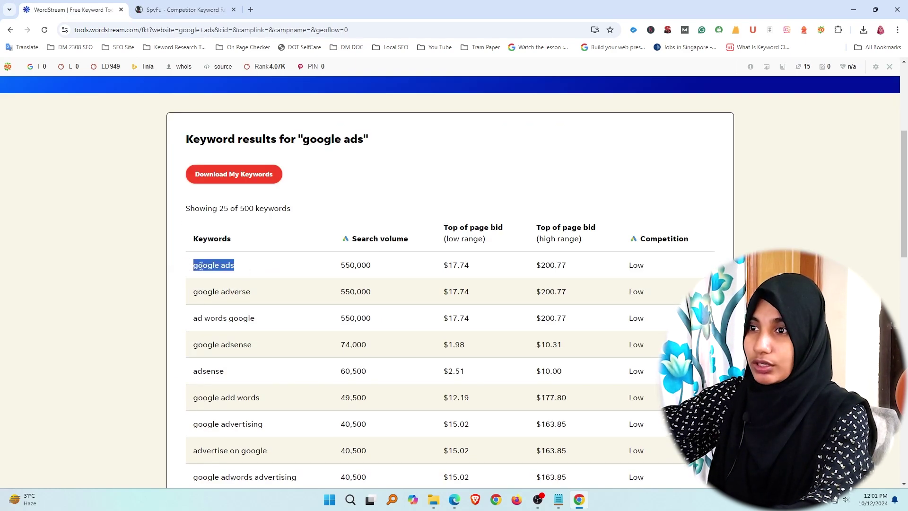
pyautogui.rightClick(201, 267)
pyautogui.click(230, 278)
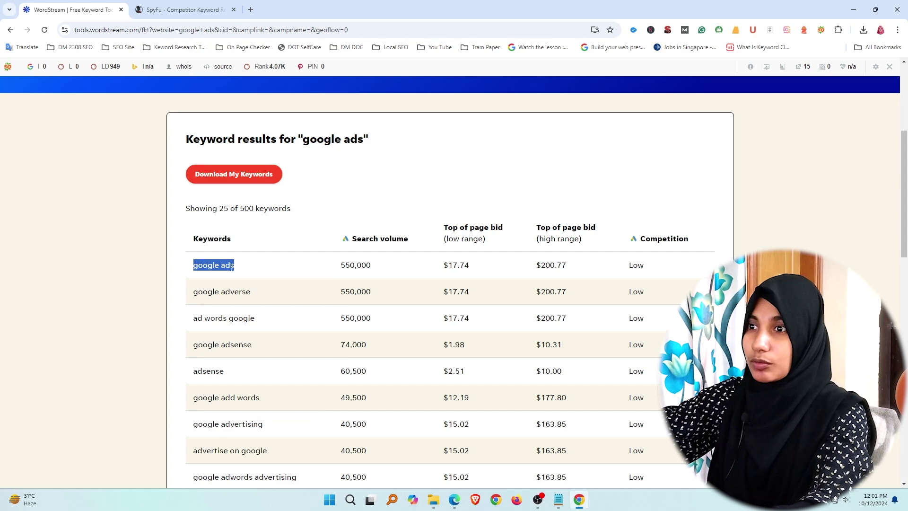
# Step: Paste "google ads" into SpyFu's keyword search and run the search for the United States
pyautogui.click(182, 9)
pyautogui.rightClick(378, 291)
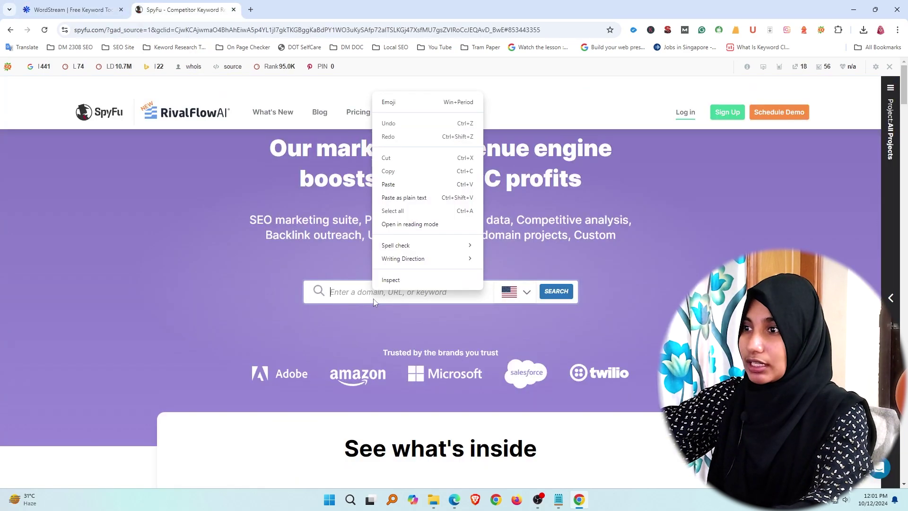
pyautogui.click(390, 184)
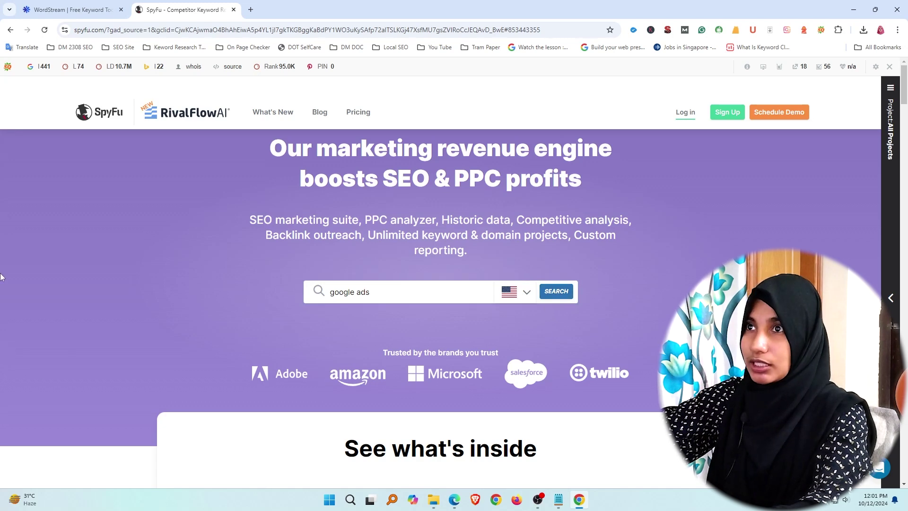
pyautogui.press('Return')
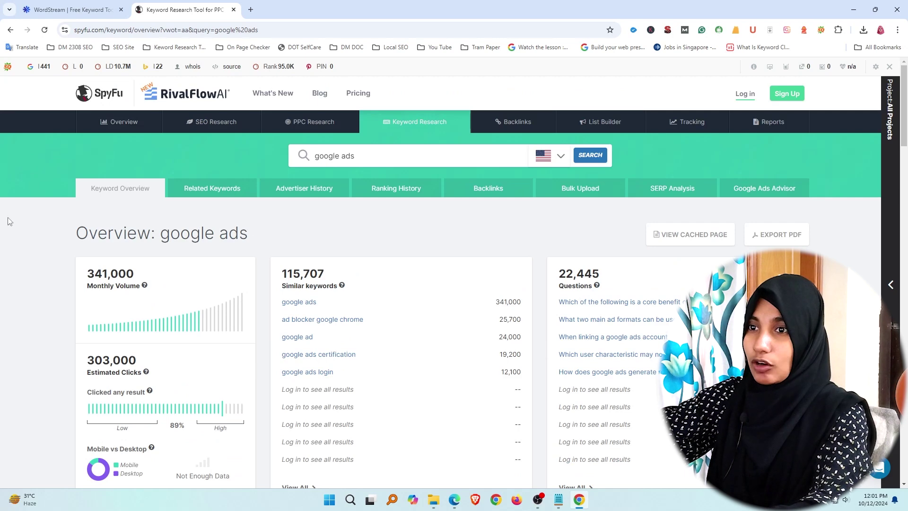
# Step: Examine the SpyFu overview for monthly volume, estimated clicks, difficulty, related keywords and cost per click
pyautogui.scroll(-4, 231, 249)
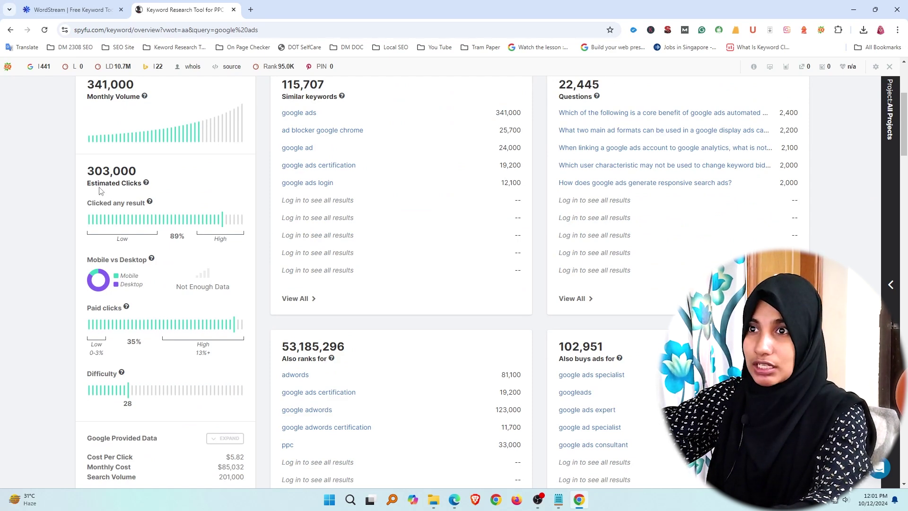
pyautogui.scroll(-4, 142, 355)
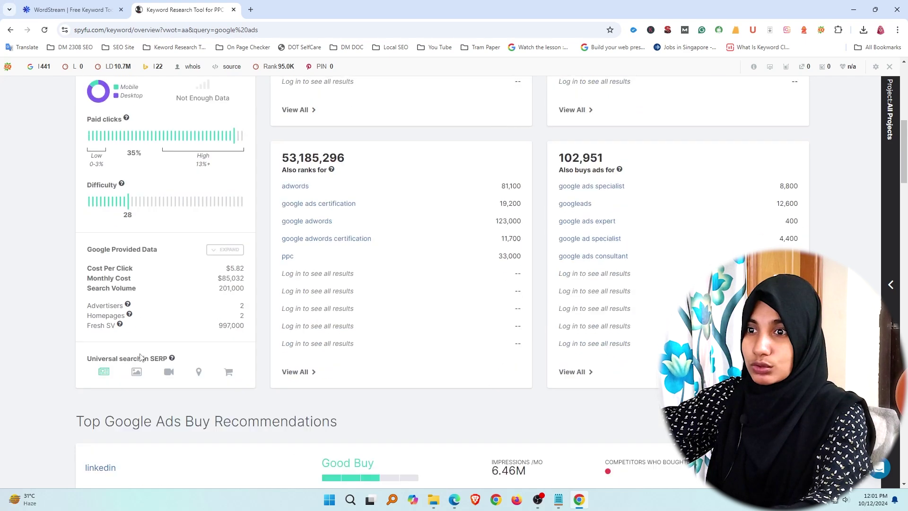
pyautogui.scroll(-4, 372, 193)
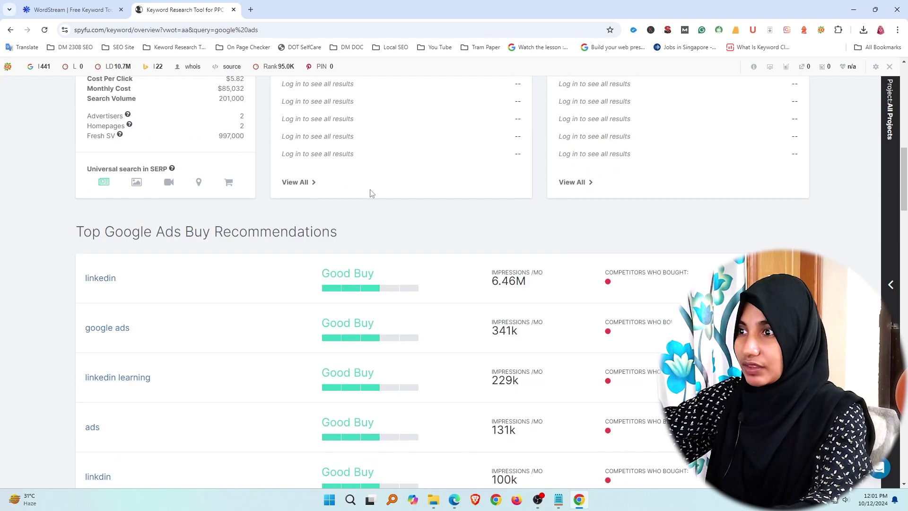
pyautogui.scroll(4, 175, 261)
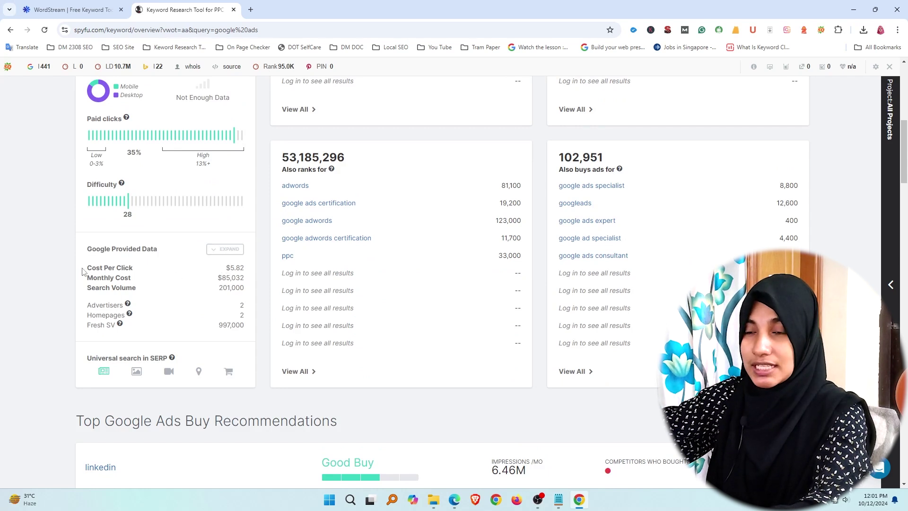
pyautogui.moveTo(85, 270); pyautogui.dragTo(136, 270)
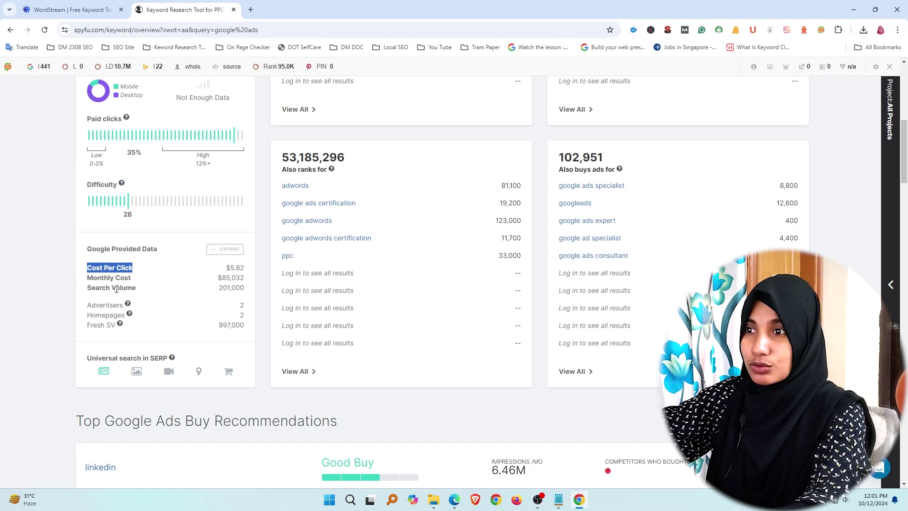
# Step: Examine SpyFu's ad buy recommendations, top advertisers, organic ranking history, ranking analysis and current ads for the keyword
pyautogui.scroll(-8, 229, 378)
pyautogui.scroll(4, 165, 328)
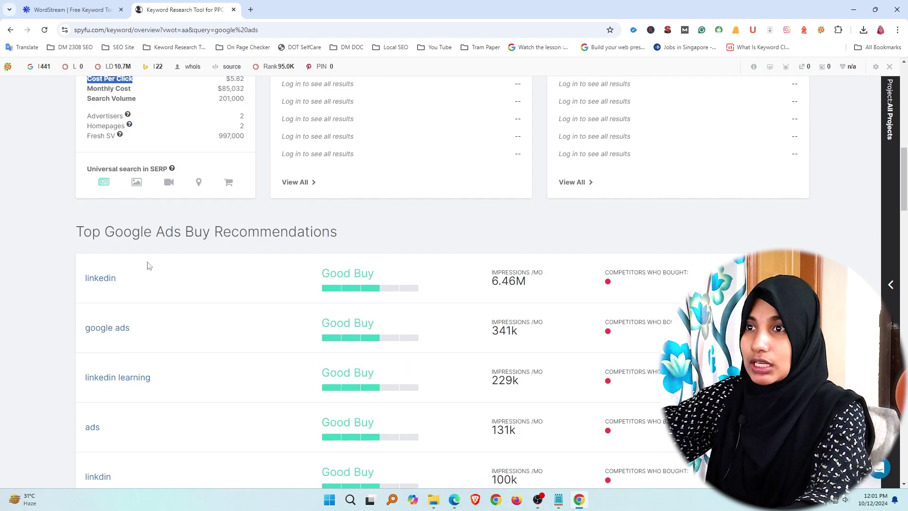
pyautogui.scroll(-8, 399, 259)
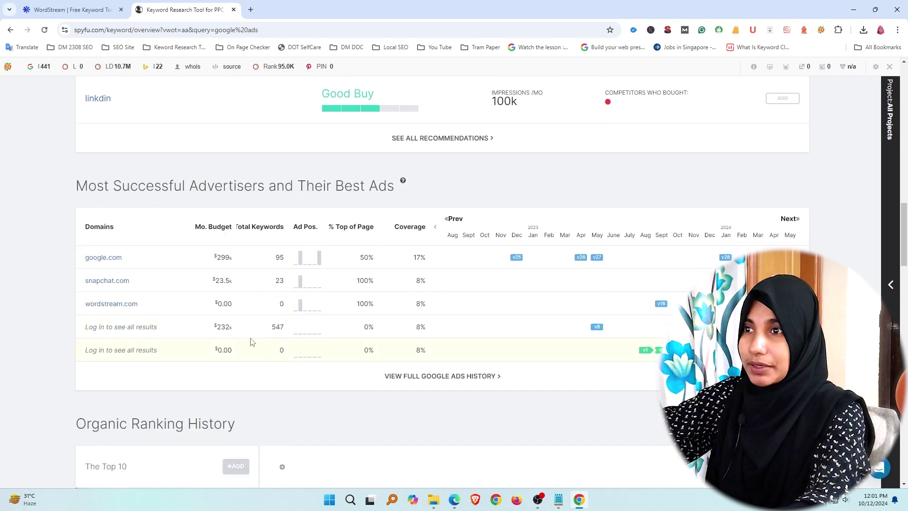
pyautogui.scroll(-8, 130, 267)
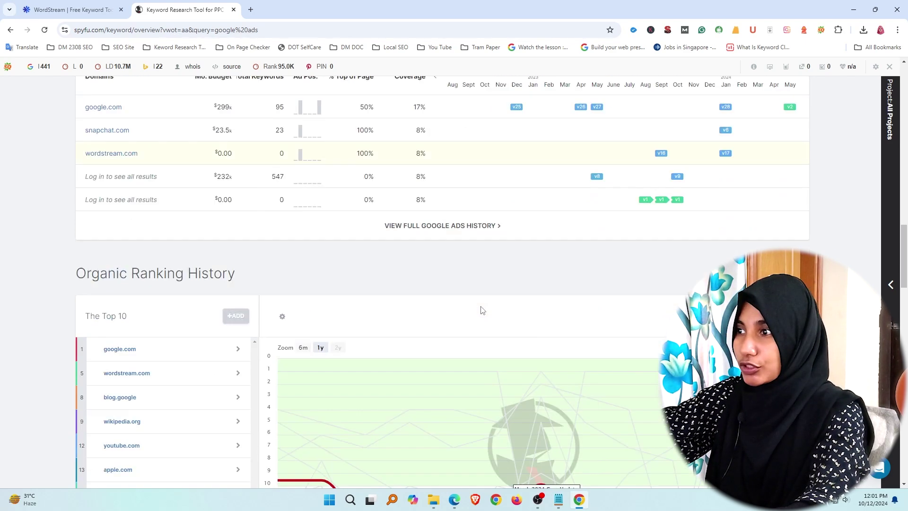
pyautogui.scroll(4, 148, 235)
pyautogui.scroll(-8, 189, 265)
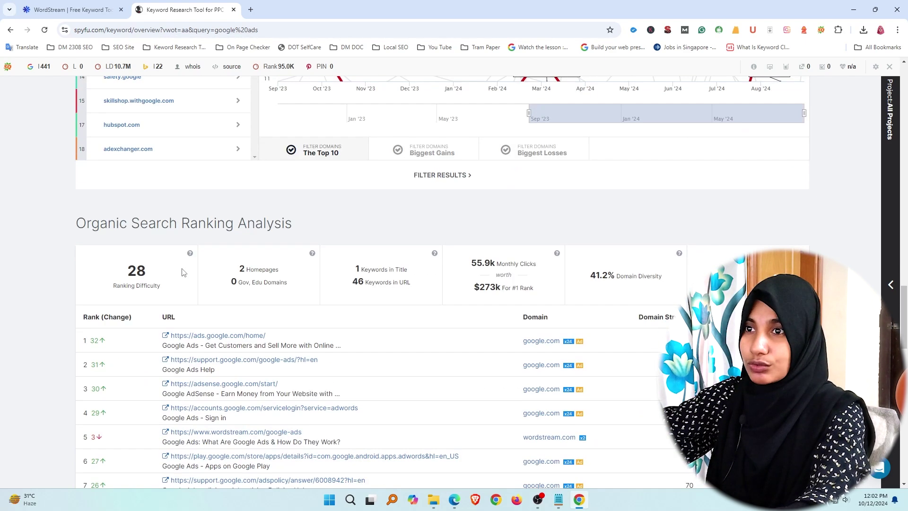
pyautogui.scroll(-4, 138, 256)
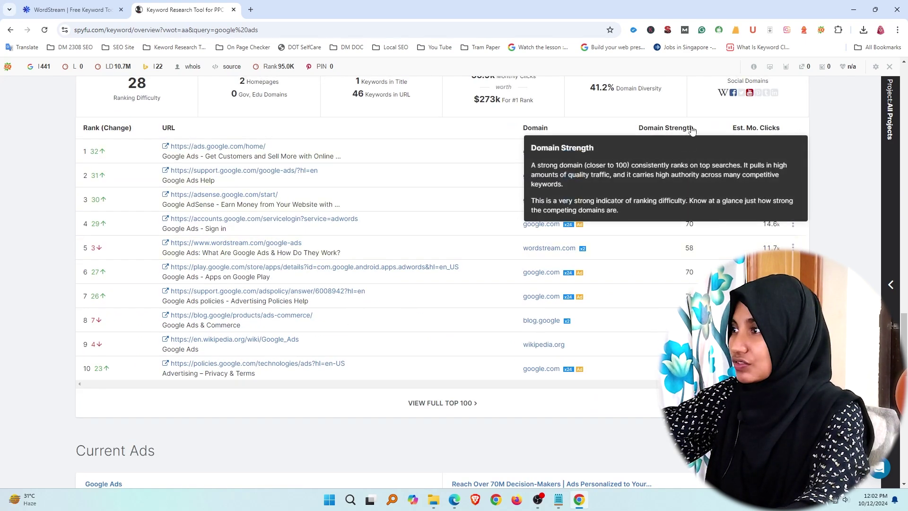
pyautogui.scroll(-8, 375, 421)
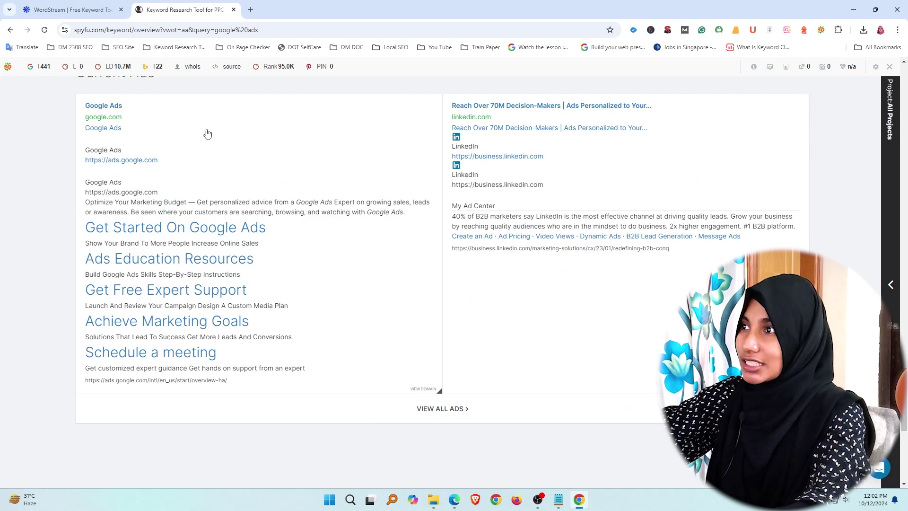
pyautogui.scroll(-3, 443, 372)
pyautogui.scroll(20, 283, 402)
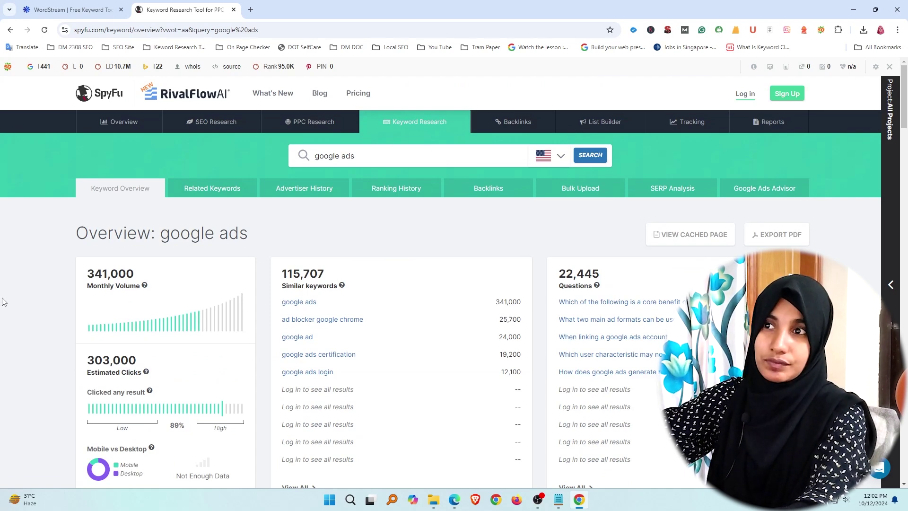
# Step: Copy the keyword "admanager google" from the WordStream keyword results
pyautogui.click(72, 6)
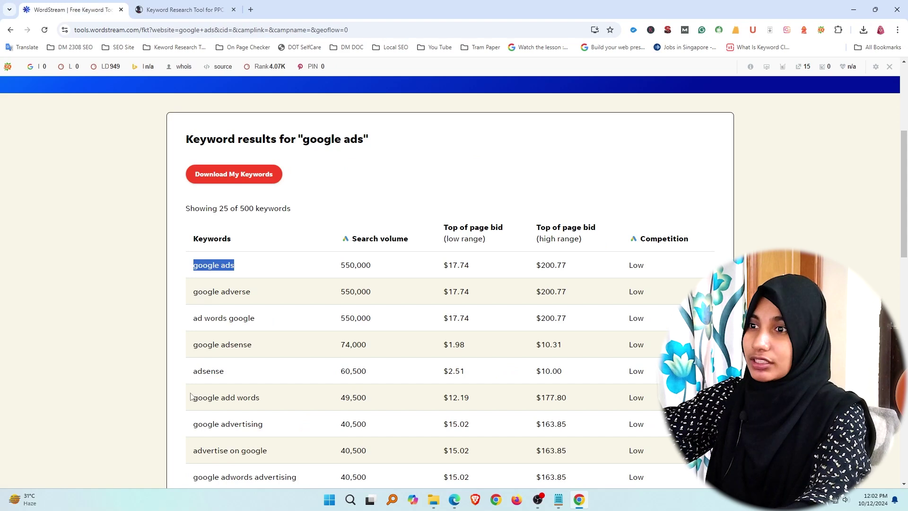
pyautogui.scroll(-8, 199, 398)
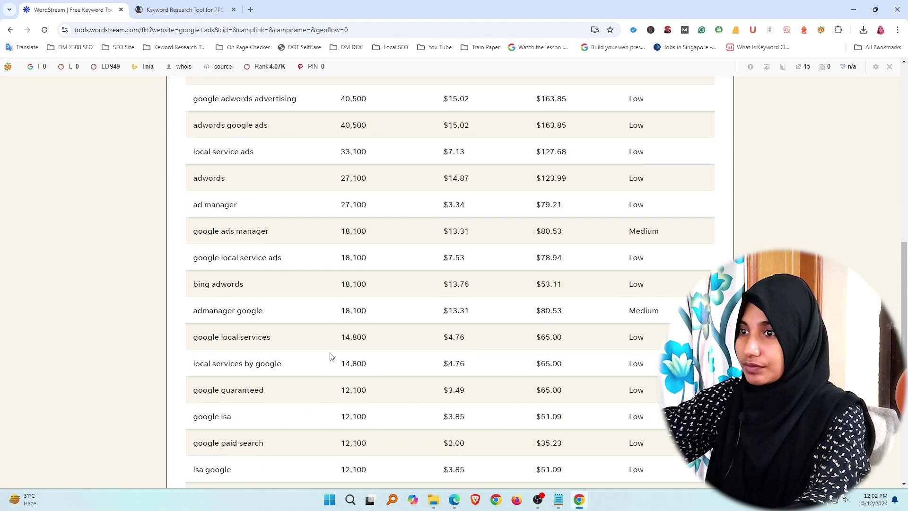
pyautogui.moveTo(194, 310); pyautogui.dragTo(268, 315)
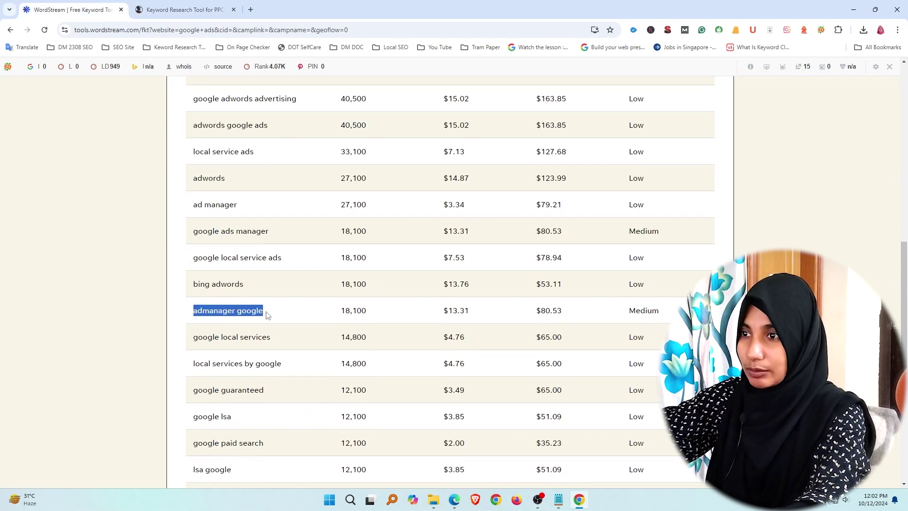
pyautogui.rightClick(255, 311)
pyautogui.click(273, 322)
# Step: Replace the keyword in SpyFu's keyword search with the copied "admanager google" and run the search
pyautogui.click(184, 10)
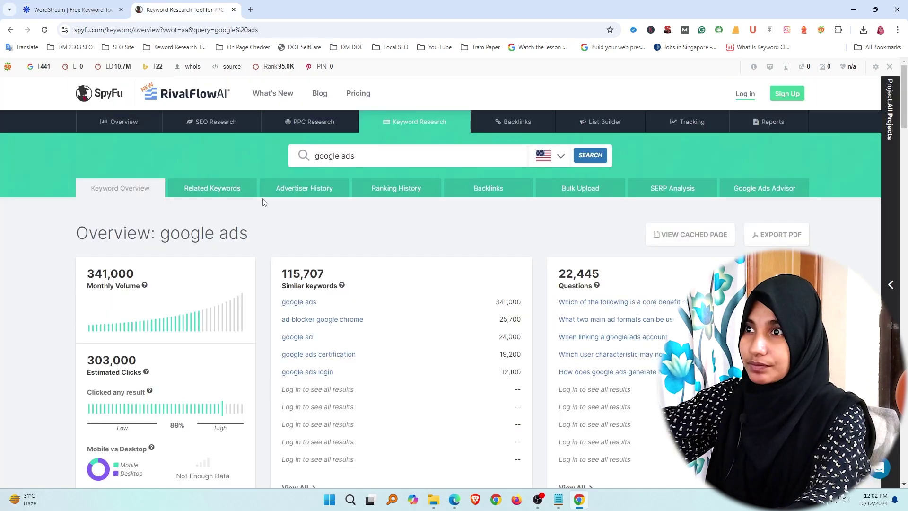
pyautogui.tripleClick(350, 157)
pyautogui.press('BackSpace')
pyautogui.rightClick(332, 158)
pyautogui.click(346, 246)
pyautogui.press('Return')
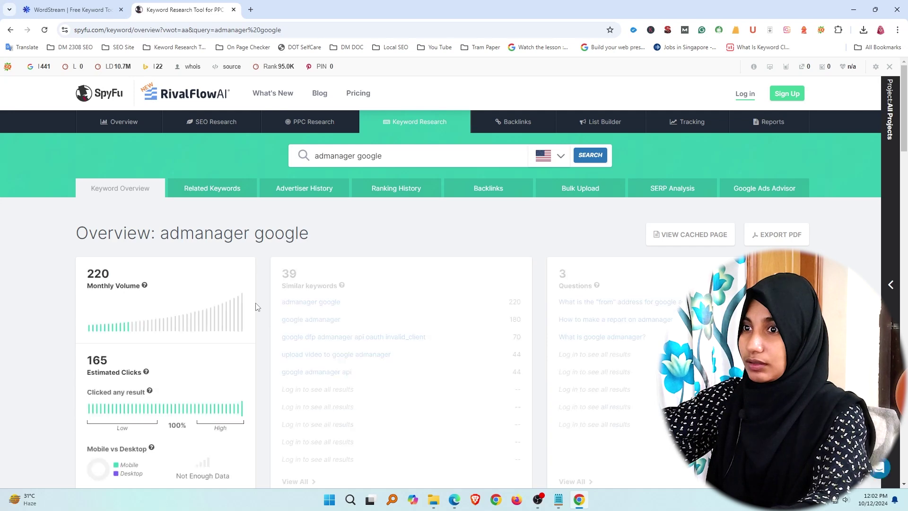
# Step: Examine the SpyFu overview of "admanager google" for monthly volume, estimated clicks, difficulty, related questions and Google-provided cost data
pyautogui.scroll(-3, 386, 164)
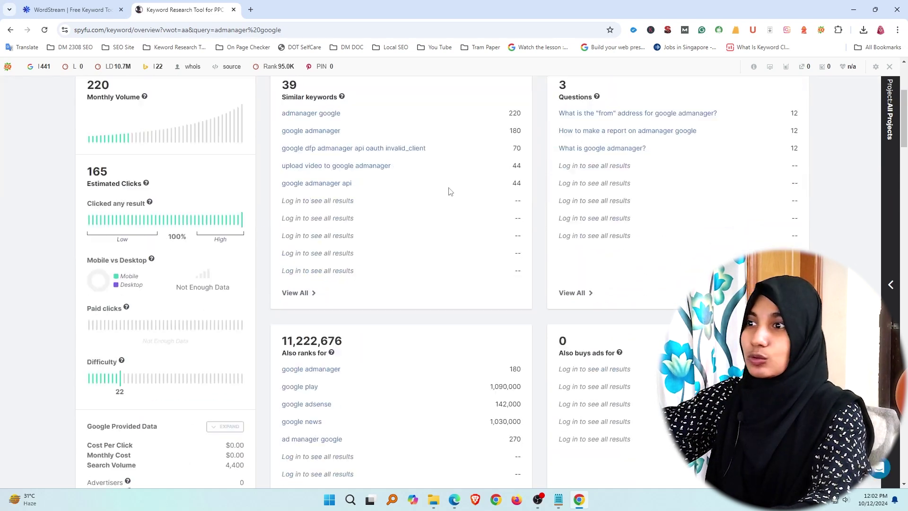
pyautogui.scroll(3, 76, 277)
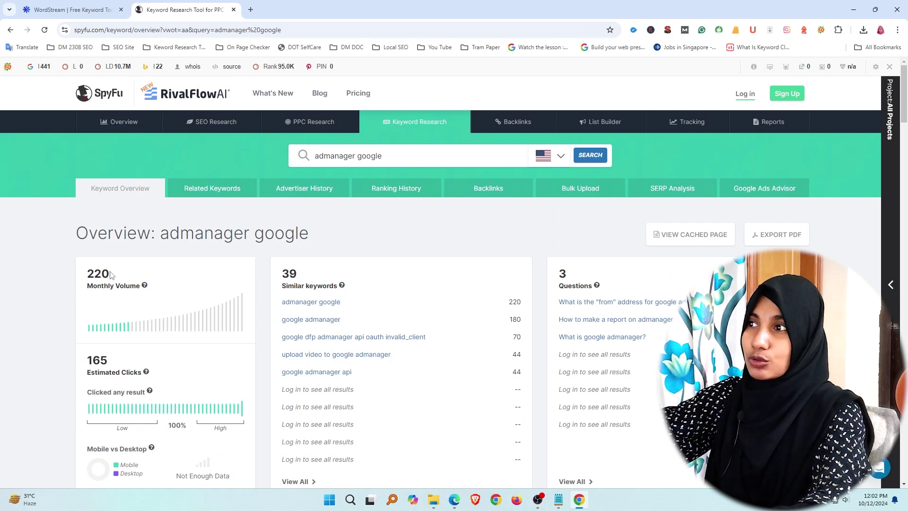
pyautogui.moveTo(109, 274); pyautogui.dragTo(83, 278)
pyautogui.click(154, 273)
pyautogui.scroll(-4, 160, 279)
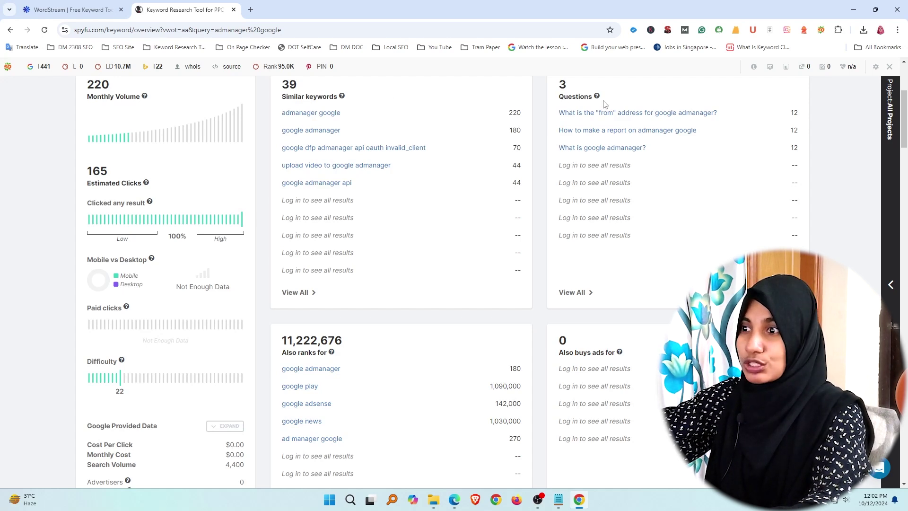
pyautogui.scroll(-10, 603, 104)
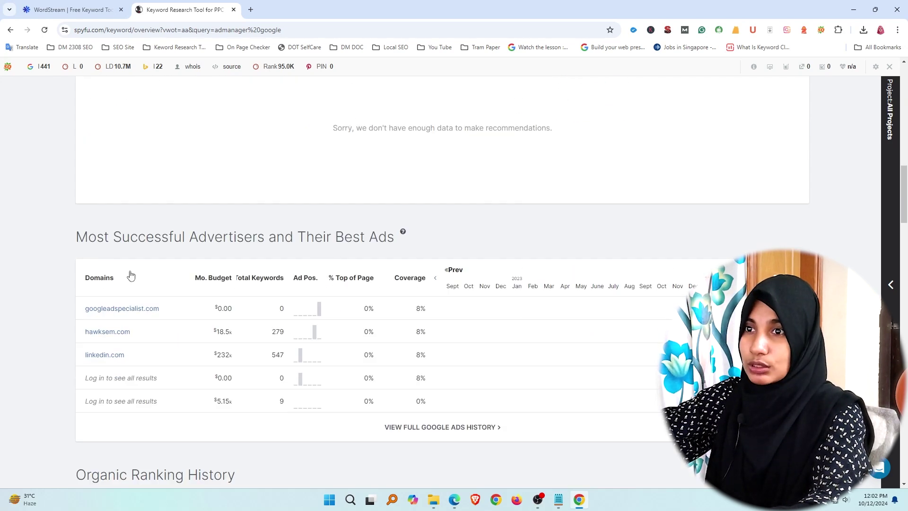
pyautogui.scroll(8, 135, 276)
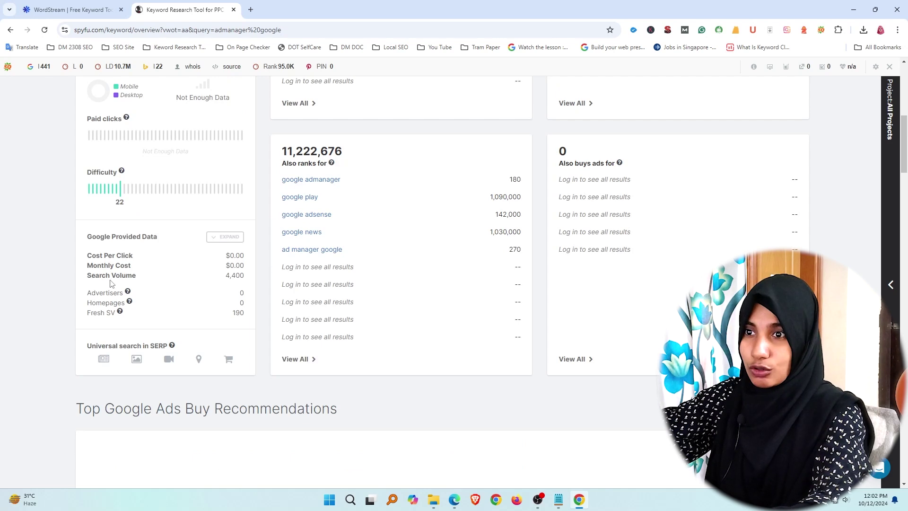
# Step: Examine the most successful advertisers, organic ranking history and organic search ranking analysis for "admanager google"
pyautogui.scroll(-15, 197, 277)
pyautogui.scroll(4, 223, 278)
pyautogui.scroll(-1, 154, 262)
pyautogui.scroll(-2, 154, 263)
pyautogui.scroll(3, 115, 211)
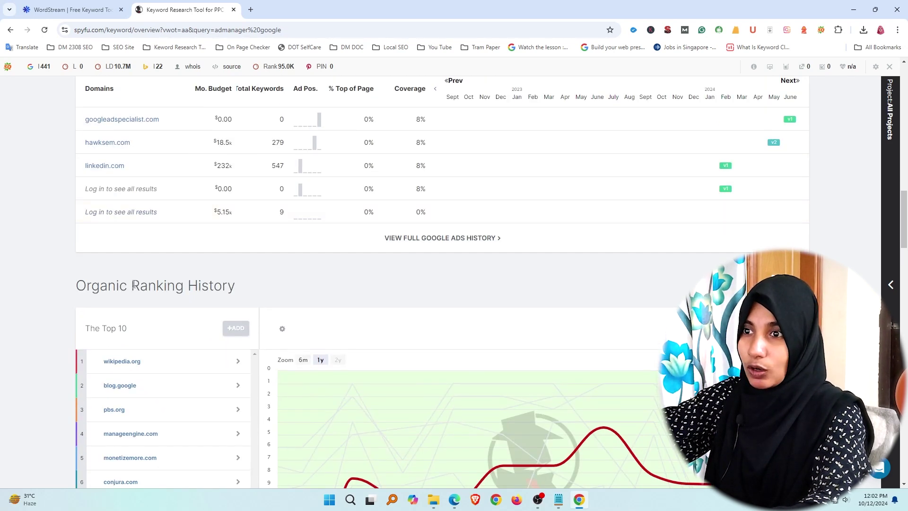
pyautogui.scroll(-4, 222, 294)
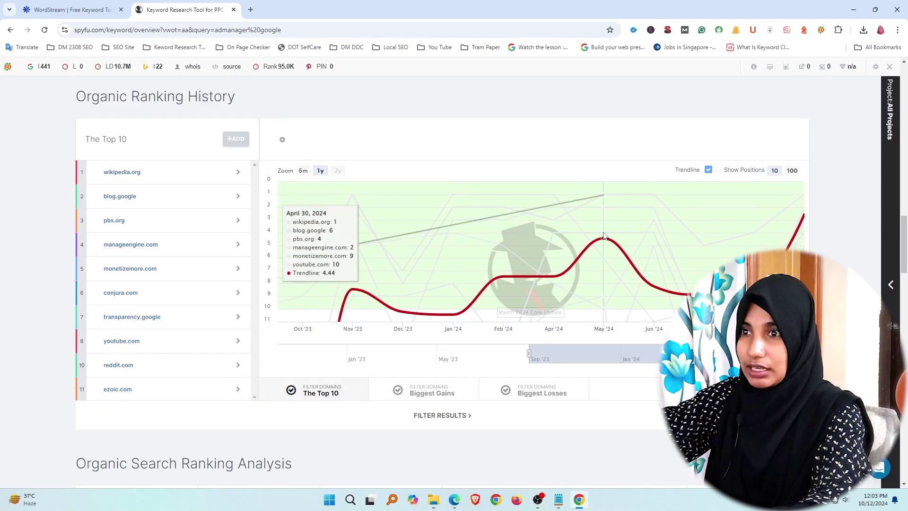
pyautogui.scroll(-8, 320, 228)
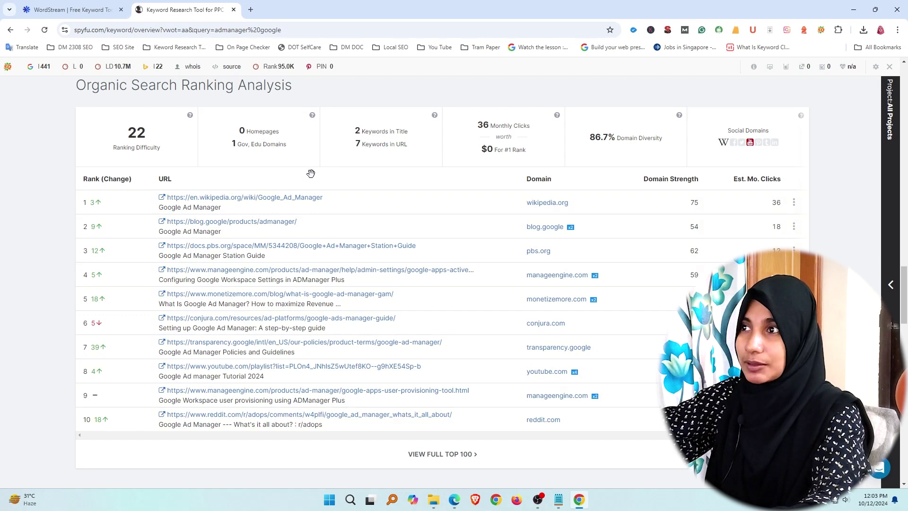
pyautogui.press('Home')
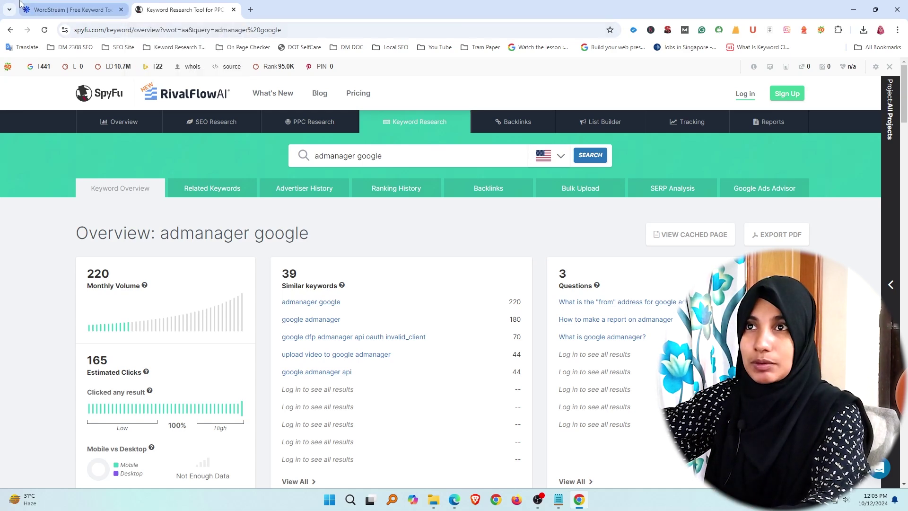
# Step: Revisit the WordStream results briefly and open a new browser tab
pyautogui.click(59, 5)
pyautogui.scroll(15, 224, 149)
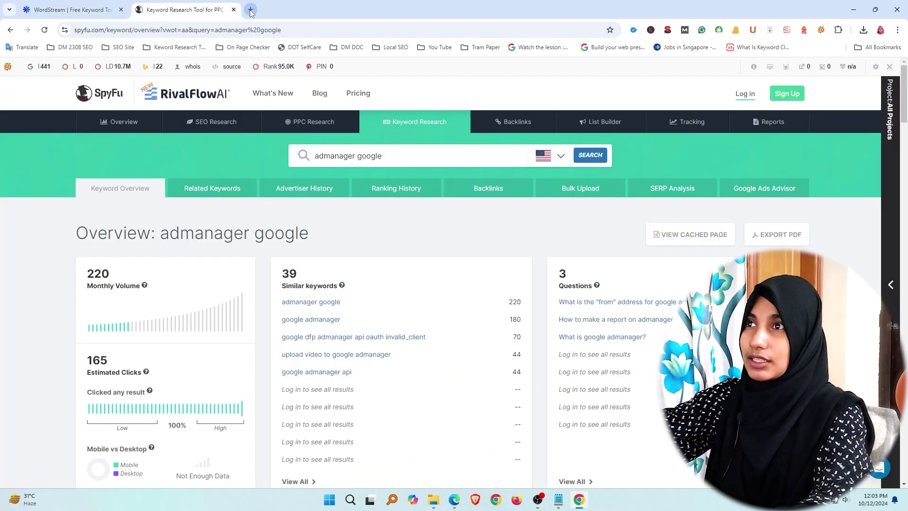
pyautogui.click(250, 10)
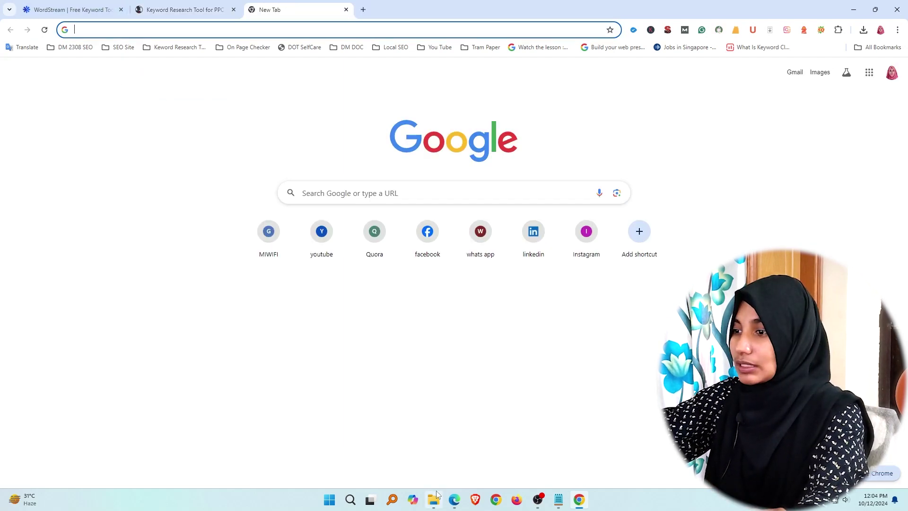
# Step: Switch to the Excel workbook and review the Search volume and Competition columns of the keyword table
pyautogui.click(461, 503)
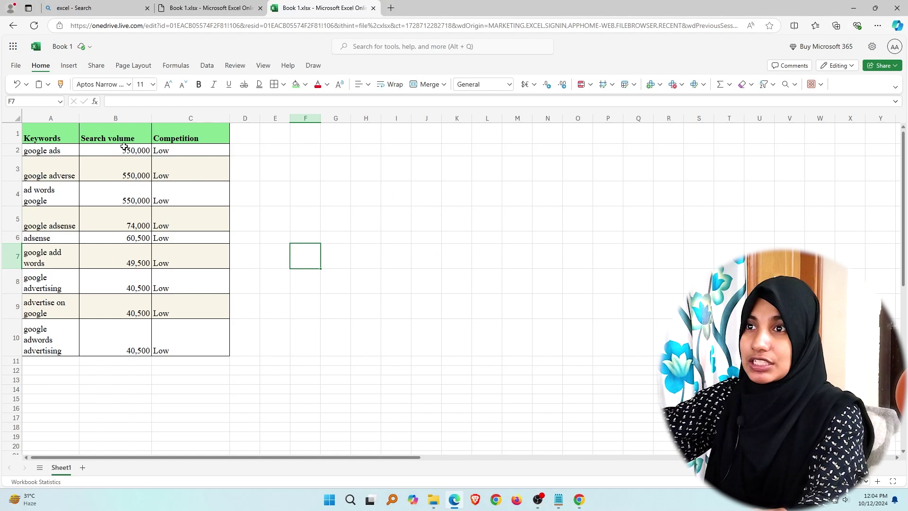
pyautogui.moveTo(135, 145); pyautogui.dragTo(140, 348)
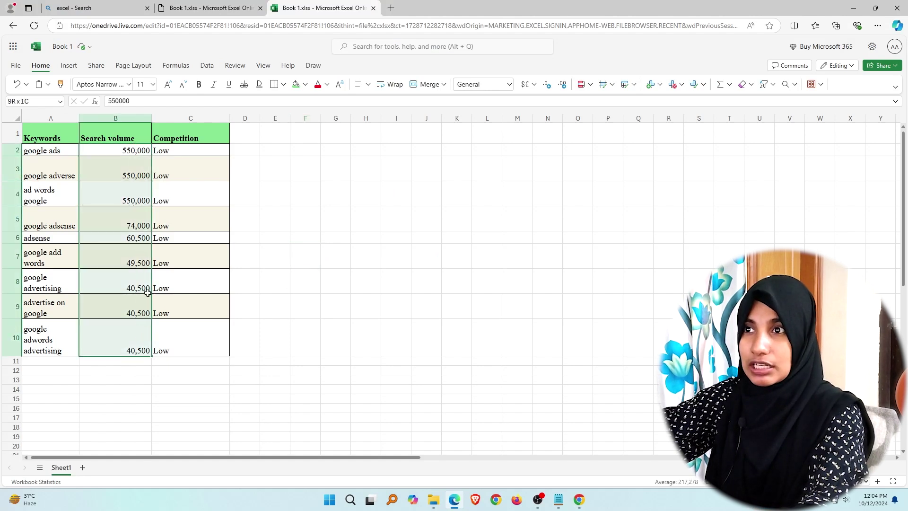
pyautogui.moveTo(184, 151); pyautogui.dragTo(198, 345)
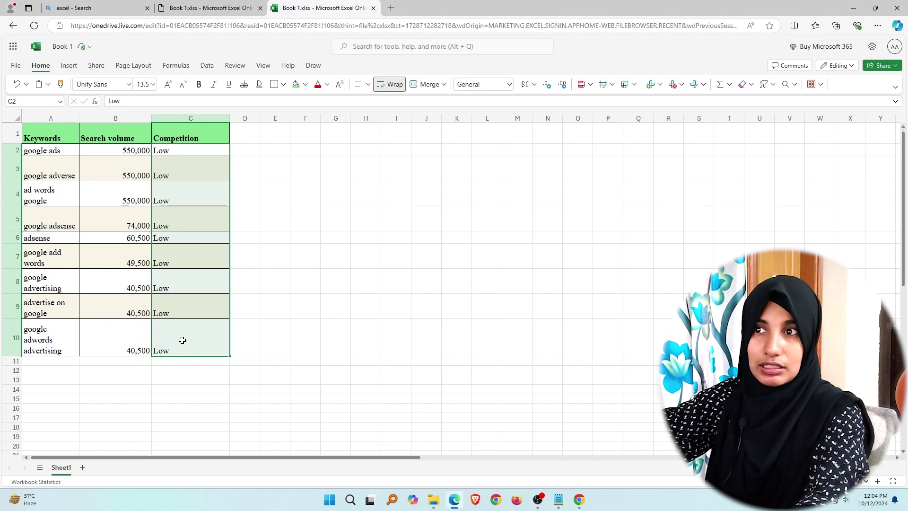
pyautogui.click(233, 135)
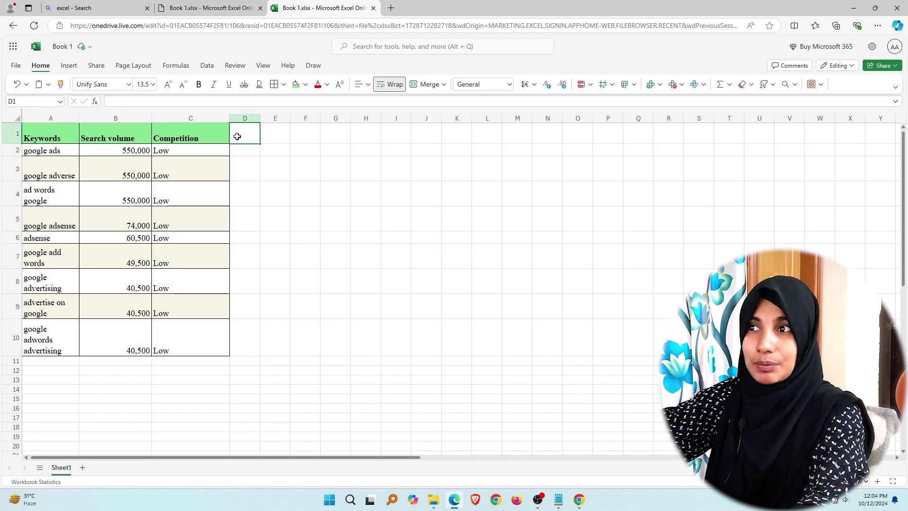
pyautogui.click(49, 155)
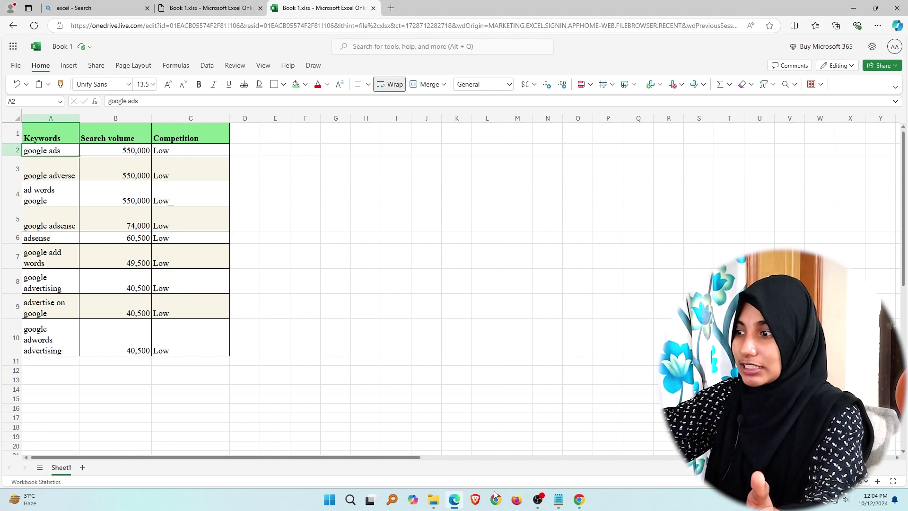
# Step: Return to SpyFu in Chrome and review the monthly volume, estimated clicks and difficulty of "admanager google" again
pyautogui.click(433, 500)
pyautogui.click(579, 500)
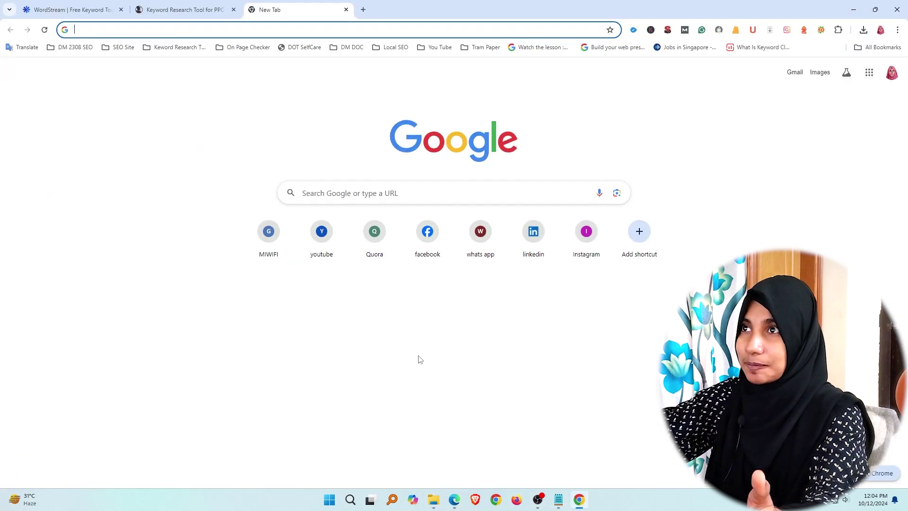
pyautogui.click(188, 9)
pyautogui.moveTo(138, 280); pyautogui.dragTo(83, 277)
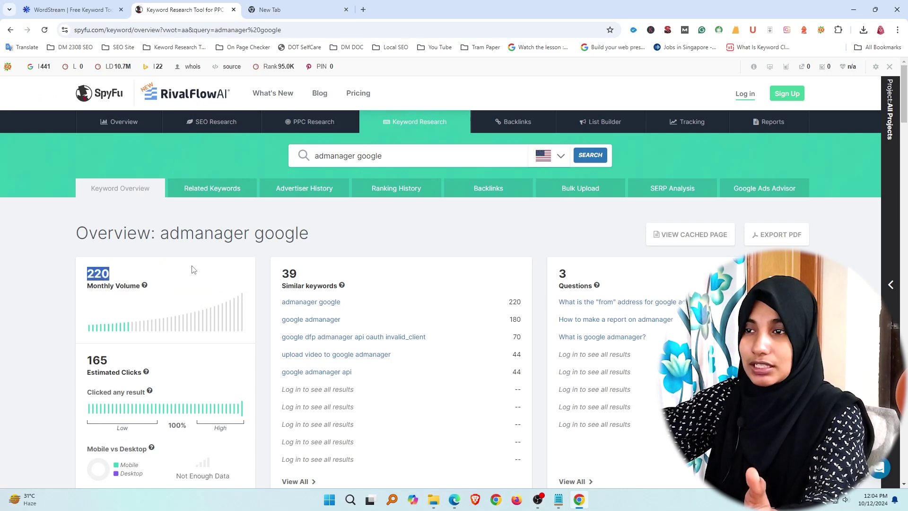
pyautogui.scroll(-4, 194, 275)
pyautogui.scroll(4, 200, 393)
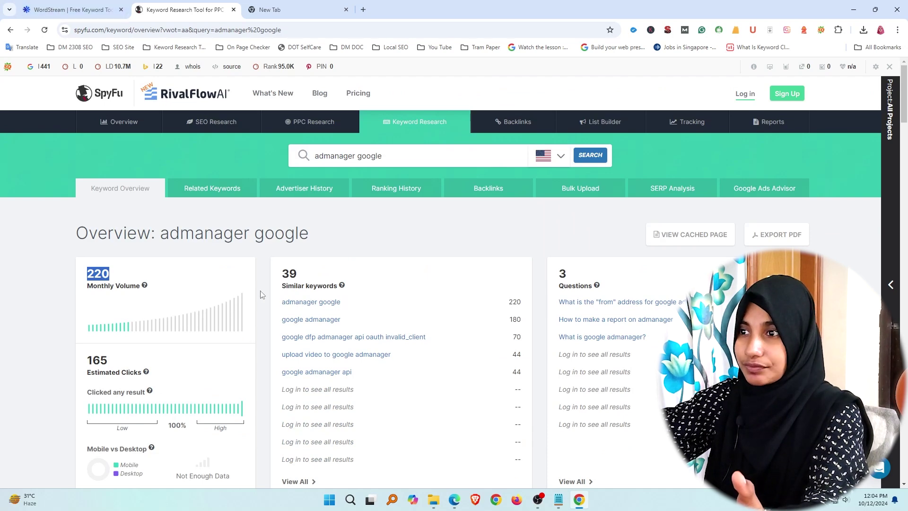
pyautogui.scroll(-4, 162, 348)
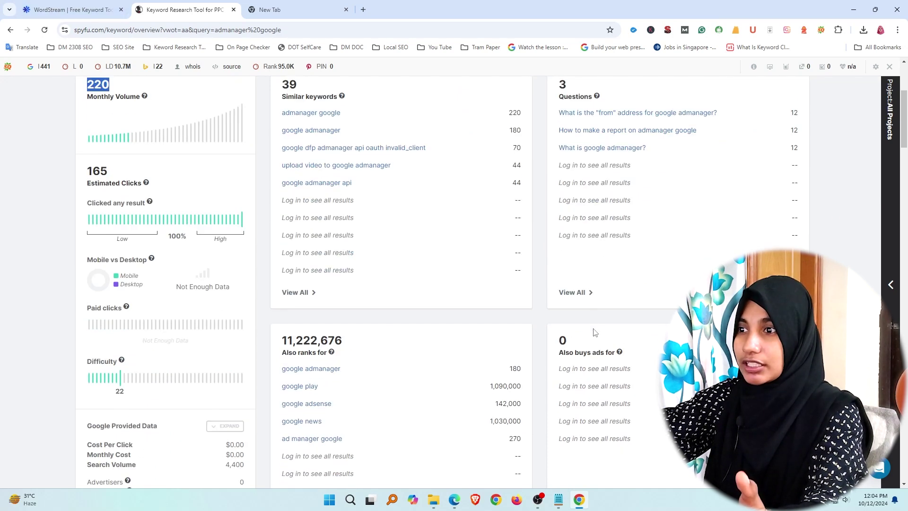
pyautogui.scroll(4, 444, 331)
# Step: Search for "google keyword planner" in the new tab, enter Keyword Planner and open its search volume and forecasts tool
pyautogui.click(319, 10)
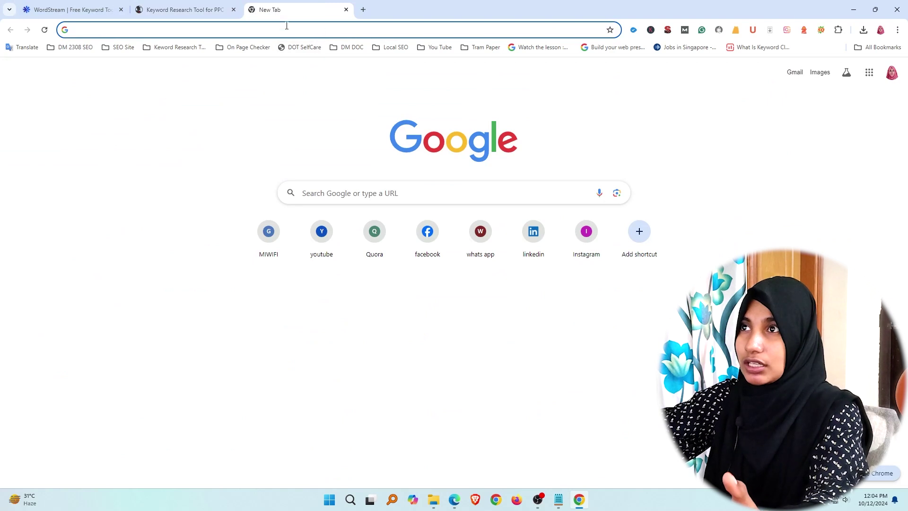
pyautogui.click(313, 29)
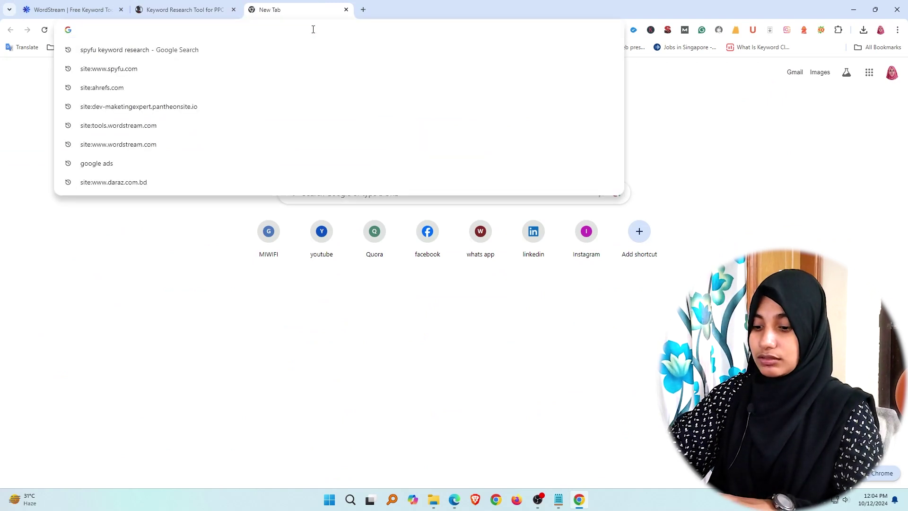
pyautogui.write('googel')
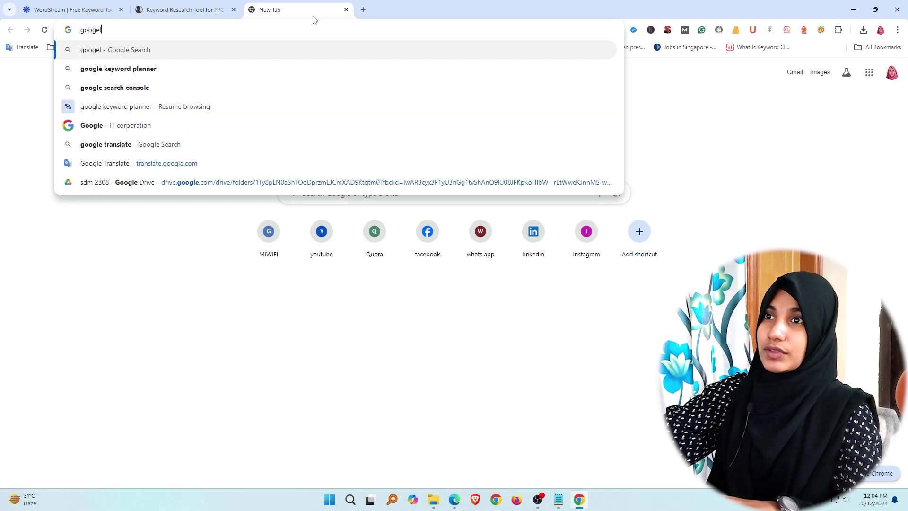
pyautogui.click(142, 70)
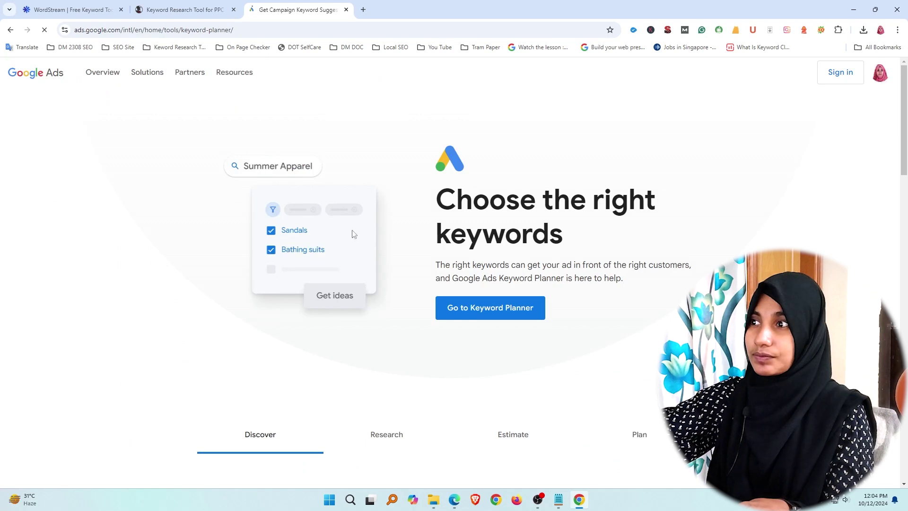
pyautogui.click(512, 308)
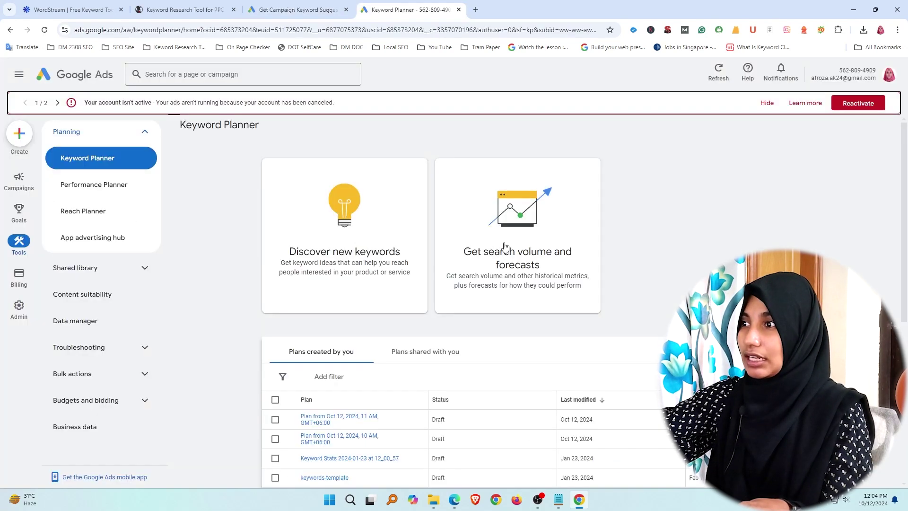
pyautogui.click(504, 246)
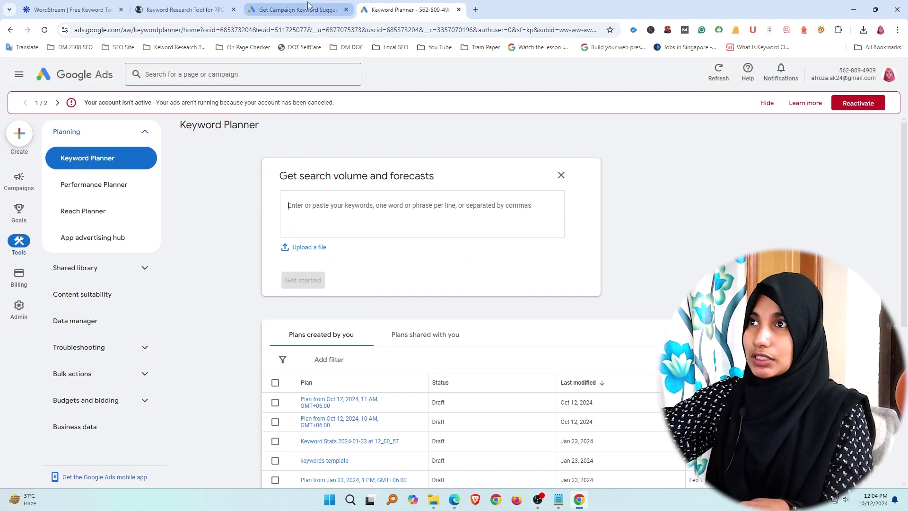
# Step: Switch to the Excel workbook and copy the nine keywords in cells A2:A10
pyautogui.click(455, 500)
pyautogui.moveTo(25, 147); pyautogui.dragTo(59, 326)
pyautogui.rightClick(52, 271)
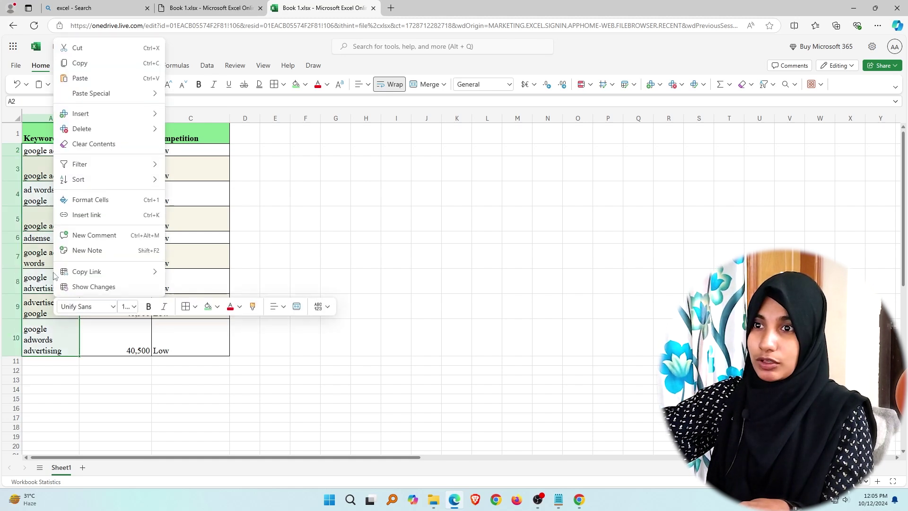
pyautogui.click(83, 60)
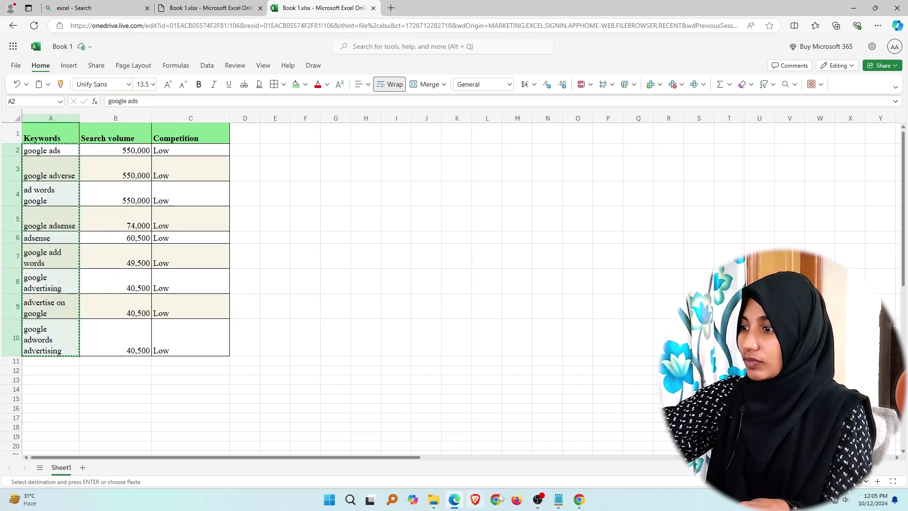
pyautogui.moveTo(559, 504)
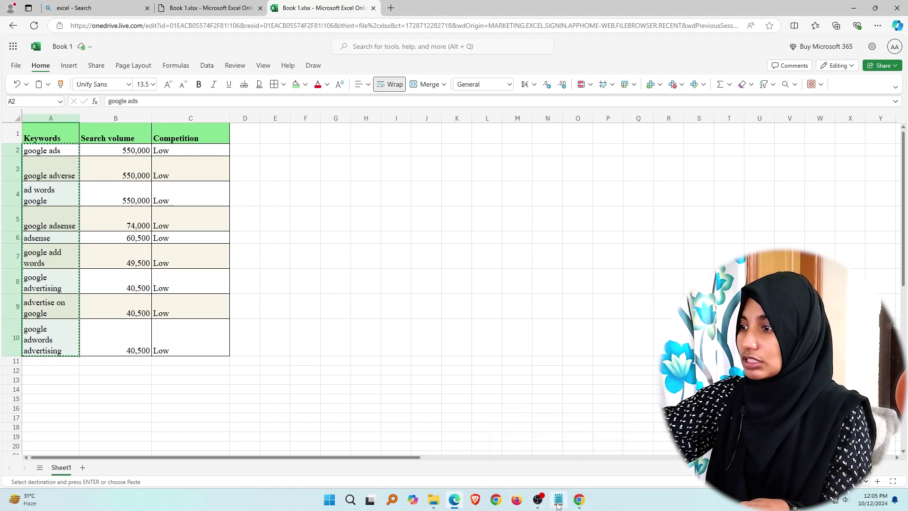
# Step: Switch to Keyword Planner in Chrome, paste the copied keywords into the search volume and forecasts form, and run it
pyautogui.click(580, 499)
pyautogui.rightClick(318, 202)
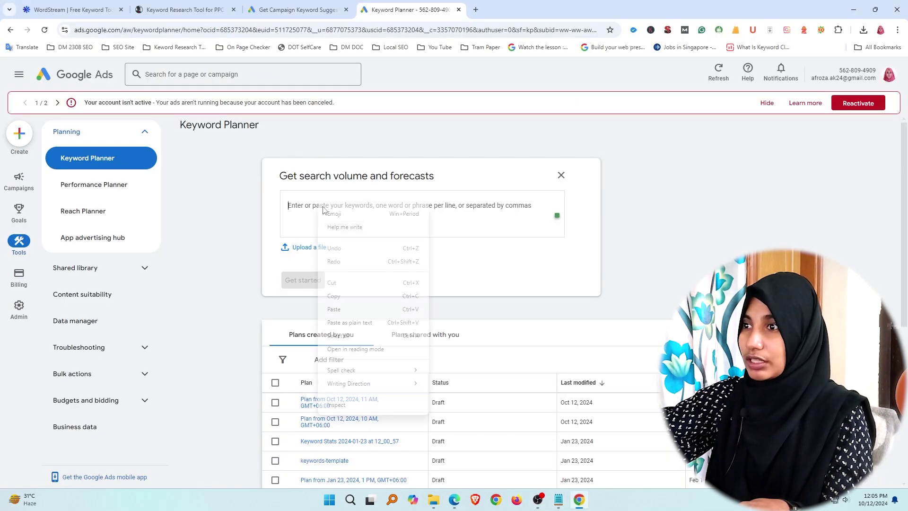
pyautogui.click(341, 303)
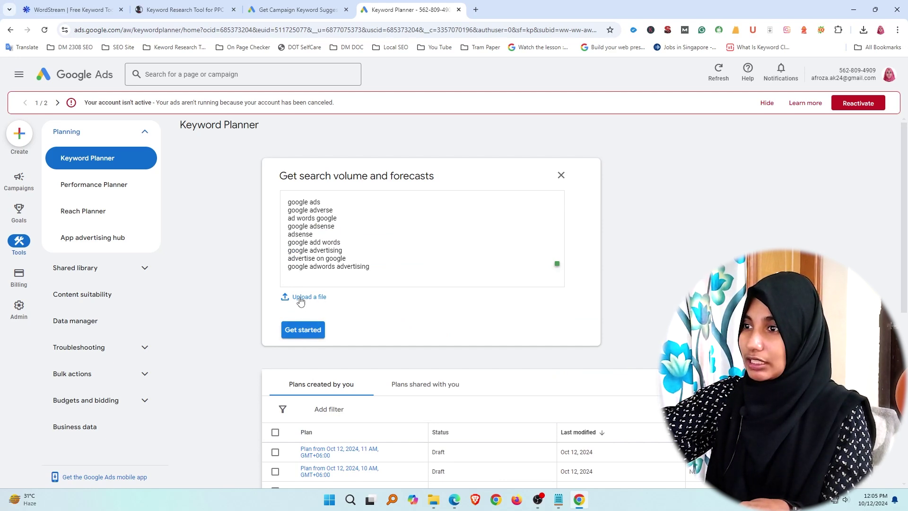
pyautogui.click(303, 331)
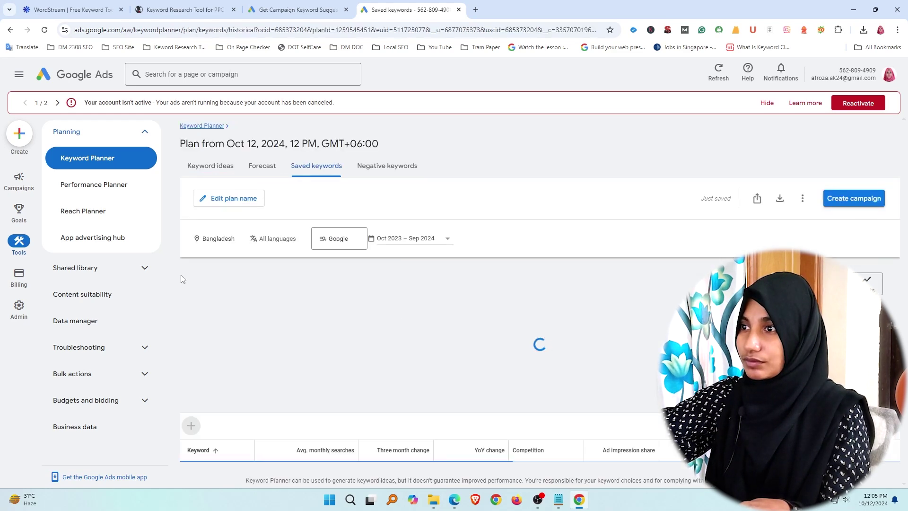
# Step: Sort the saved keywords by competition in ascending order, review them, and check the plan's download options
pyautogui.scroll(-1, 284, 295)
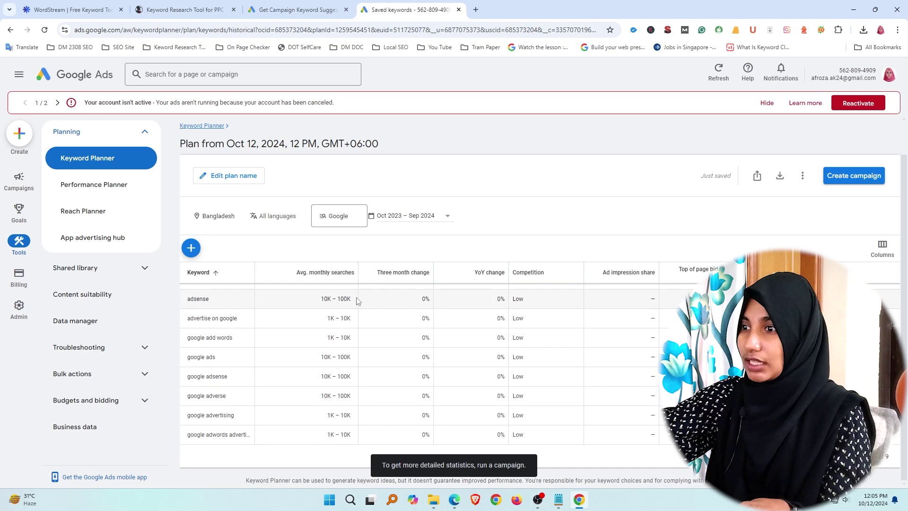
pyautogui.click(532, 274)
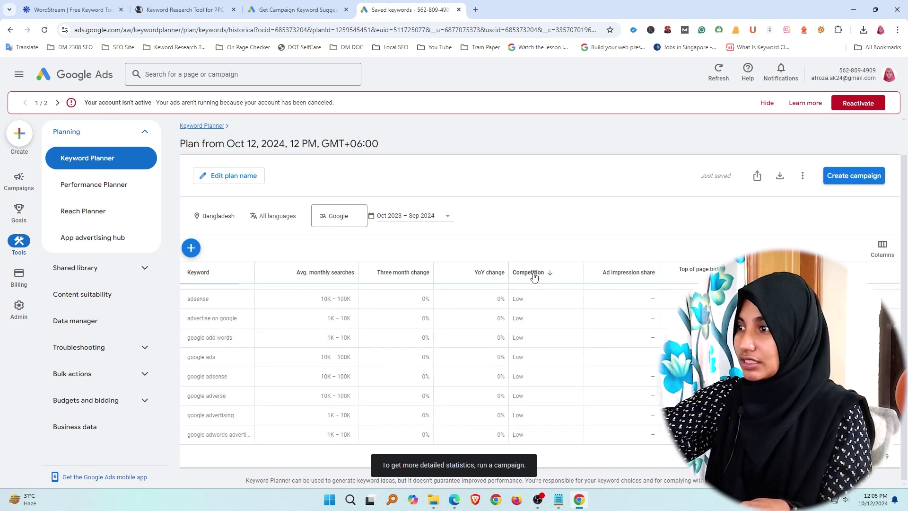
pyautogui.click(533, 274)
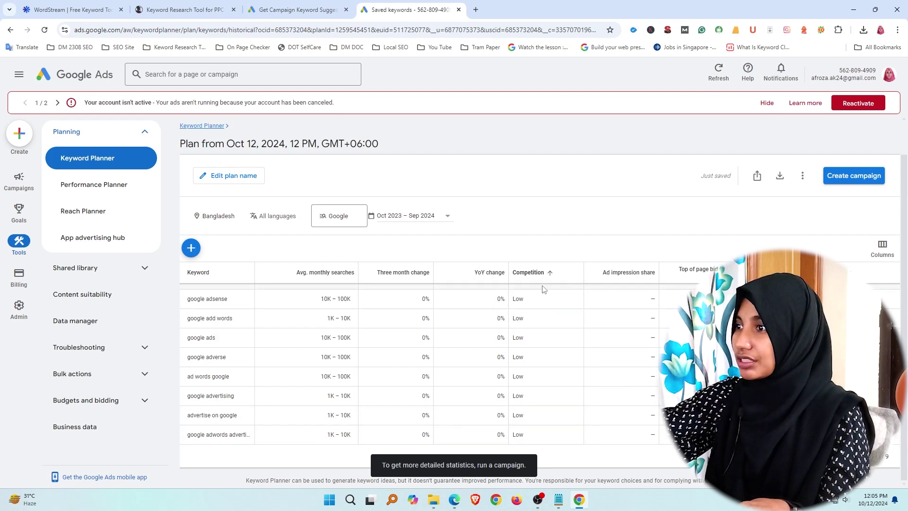
pyautogui.moveTo(543, 288); pyautogui.dragTo(550, 377)
pyautogui.click(551, 380)
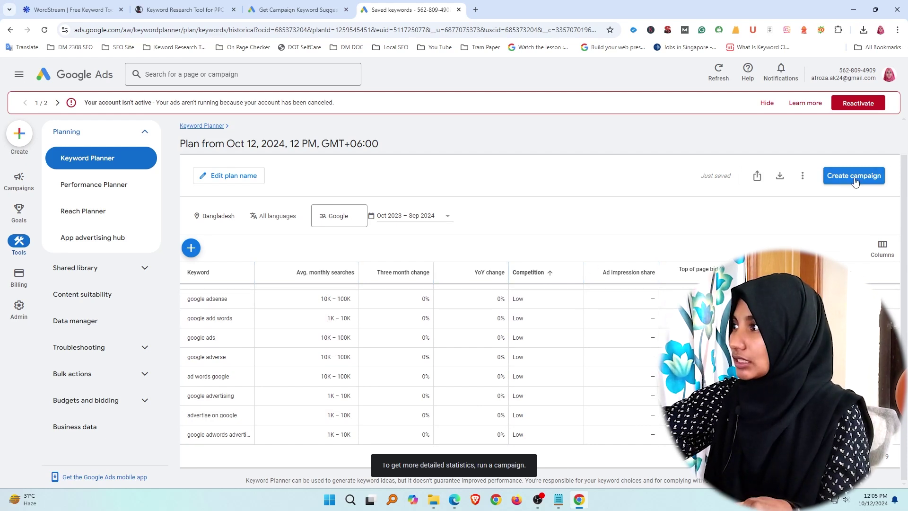
pyautogui.click(779, 177)
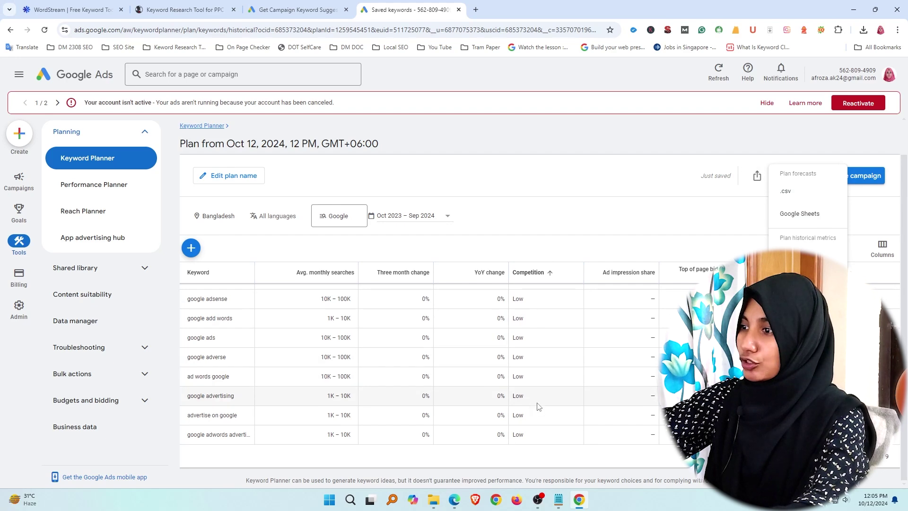
pyautogui.click(590, 412)
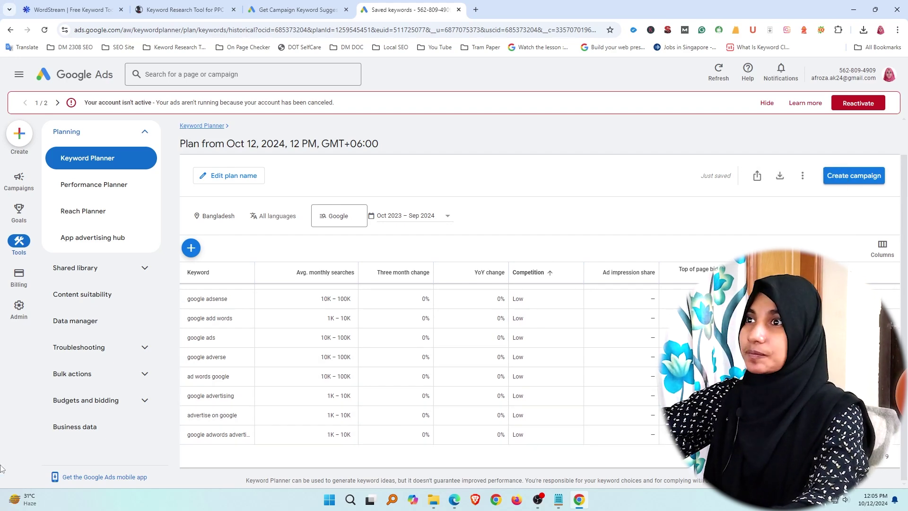
# Step: Switch to the Excel workbook and review the keywords, search volumes and competition levels in cells A1:C10
pyautogui.hotkey('ctrl', 't')
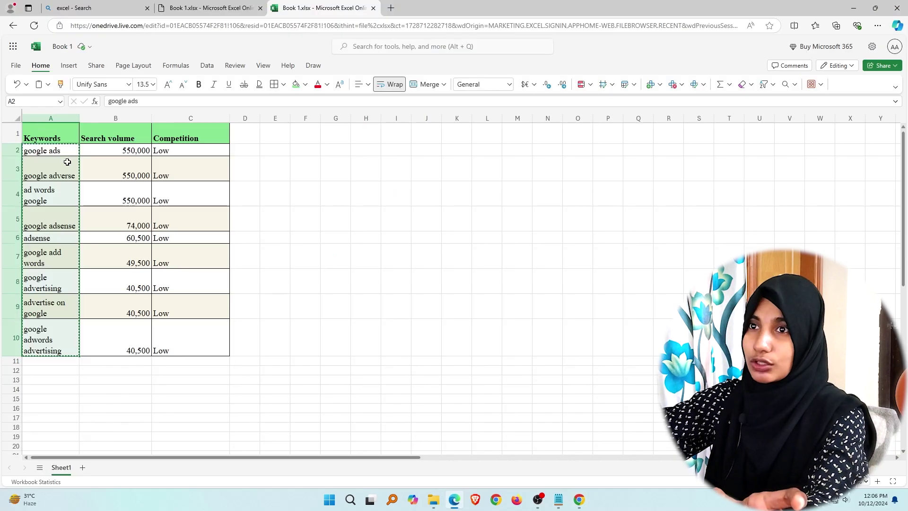
pyautogui.click(276, 196)
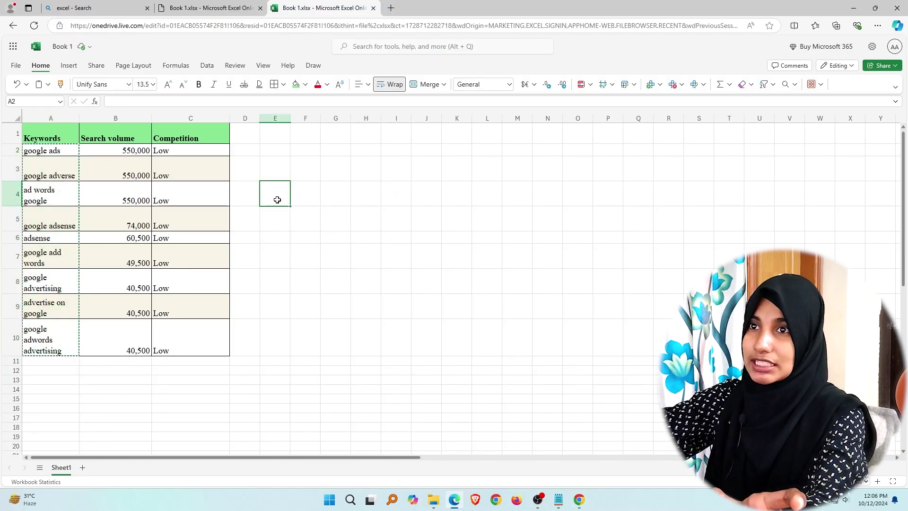
pyautogui.moveTo(66, 150); pyautogui.dragTo(79, 341)
pyautogui.moveTo(49, 150); pyautogui.dragTo(188, 332)
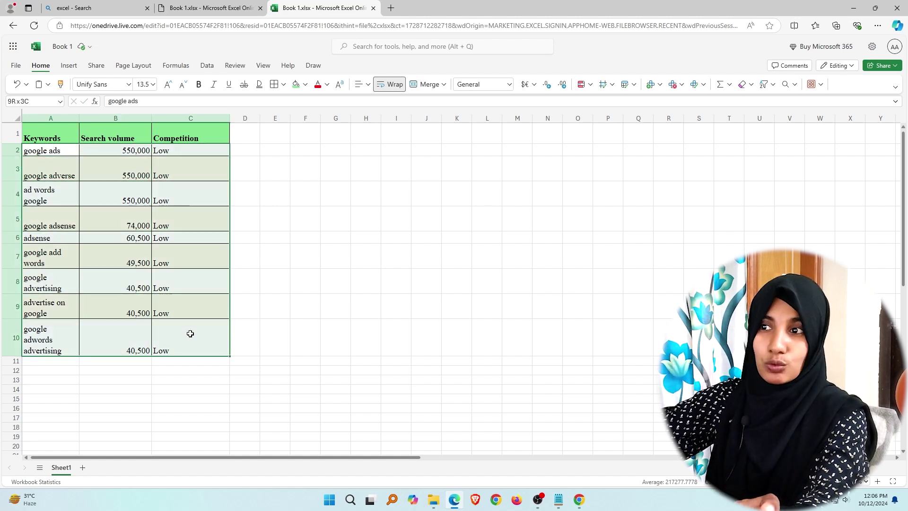
pyautogui.click(264, 161)
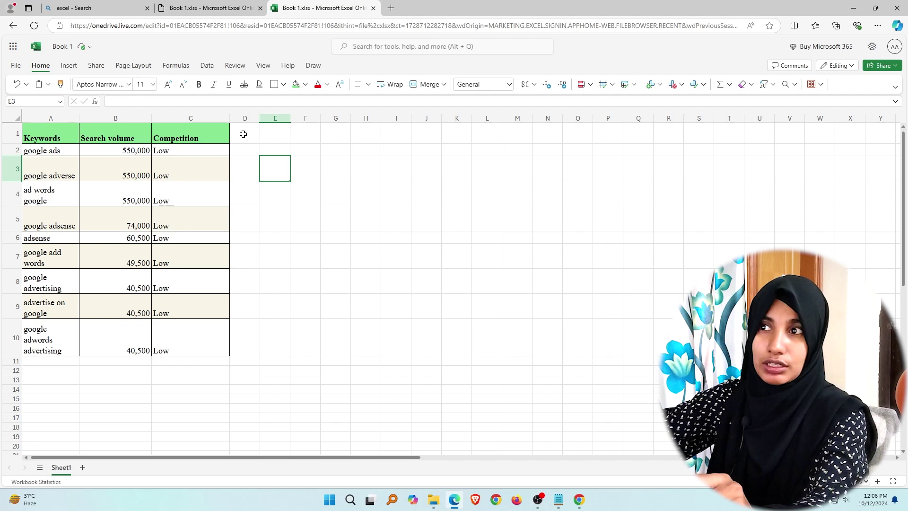
pyautogui.moveTo(40, 143); pyautogui.dragTo(223, 335)
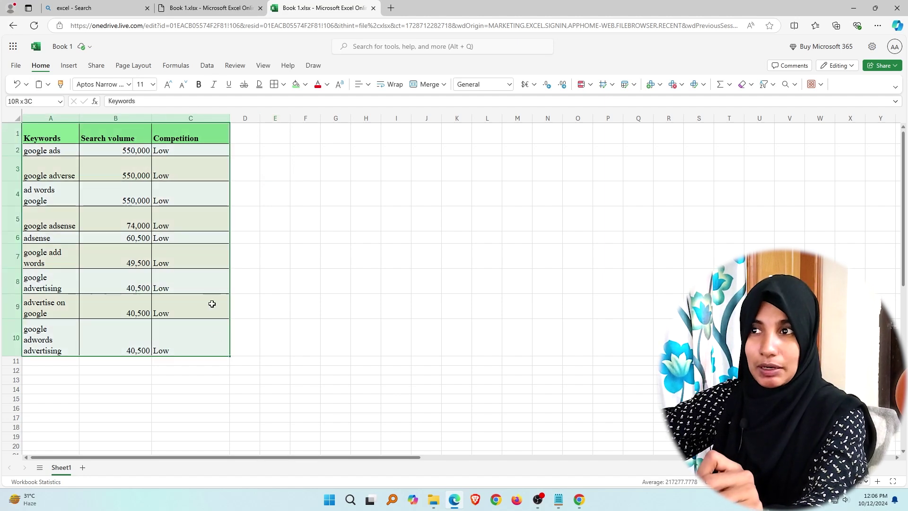
pyautogui.click(314, 172)
pyautogui.moveTo(47, 137); pyautogui.dragTo(193, 320)
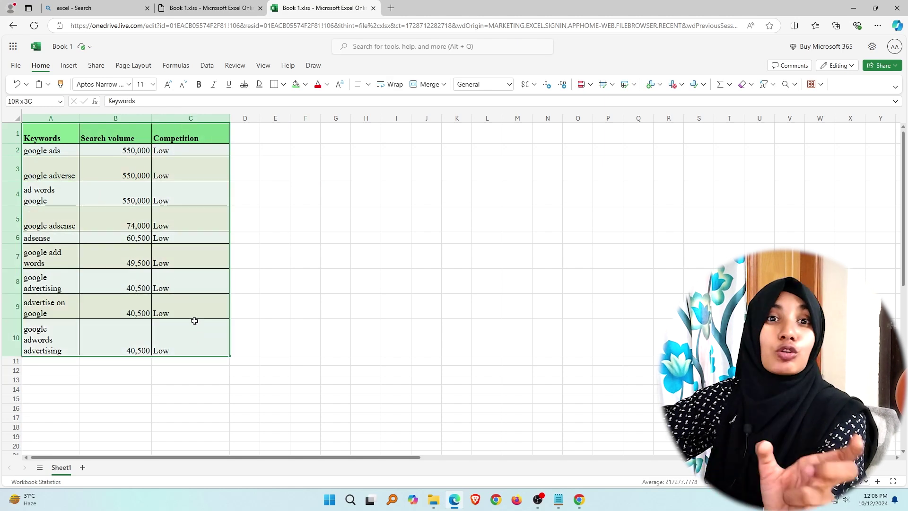
pyautogui.click(275, 168)
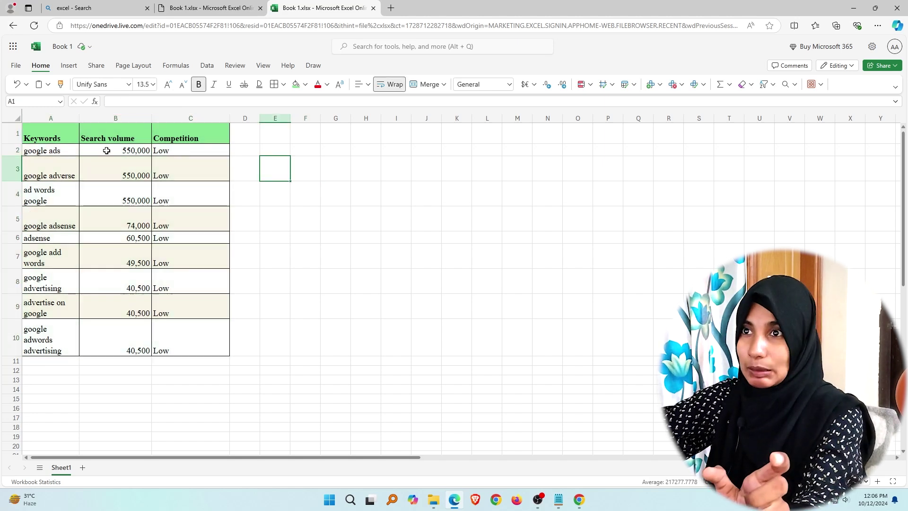
# Step: Examine the first rows of the keyword table, A1:C5, and the "google adsense" and "adsense" rows
pyautogui.moveTo(52, 138); pyautogui.dragTo(172, 215)
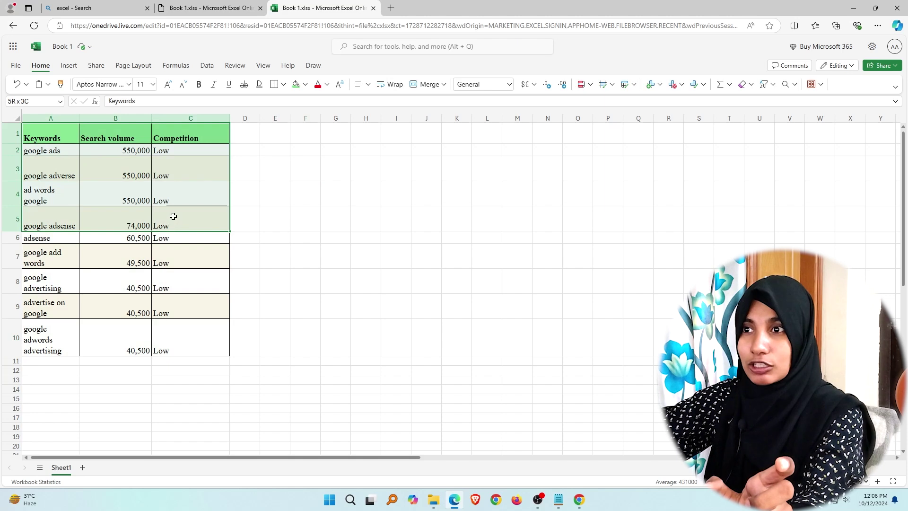
pyautogui.click(253, 208)
pyautogui.moveTo(74, 217); pyautogui.dragTo(210, 237)
pyautogui.click(245, 171)
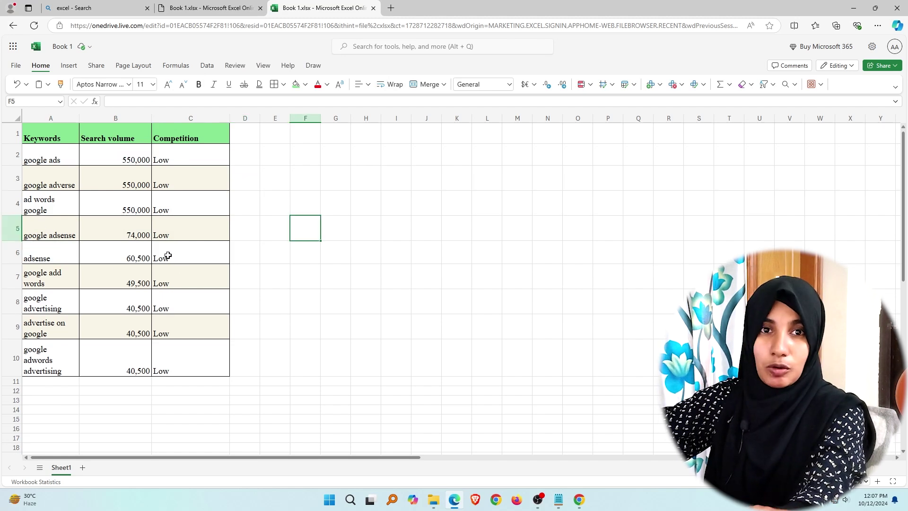
pyautogui.click(247, 134)
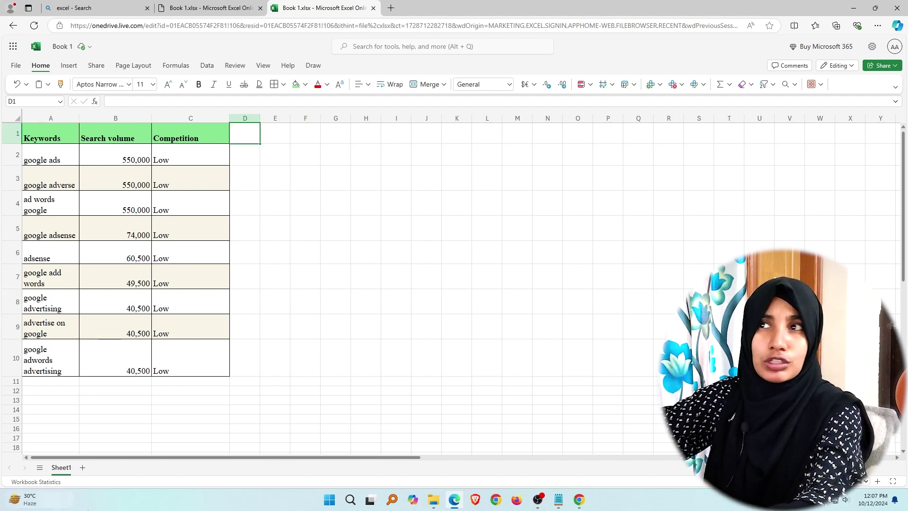
# Step: Switch to Chrome, open the suggested Facebook business page in the empty tab, and look over it
pyautogui.click(579, 499)
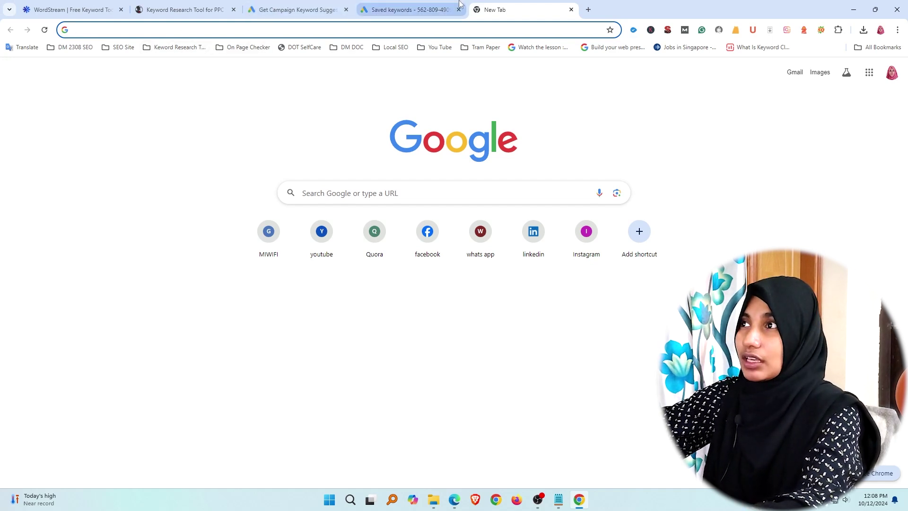
pyautogui.click(448, 28)
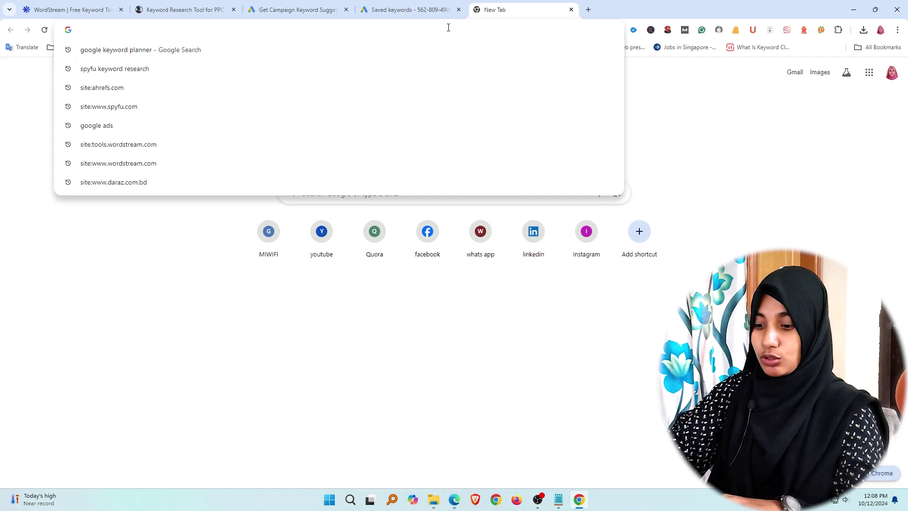
pyautogui.write('facebook')
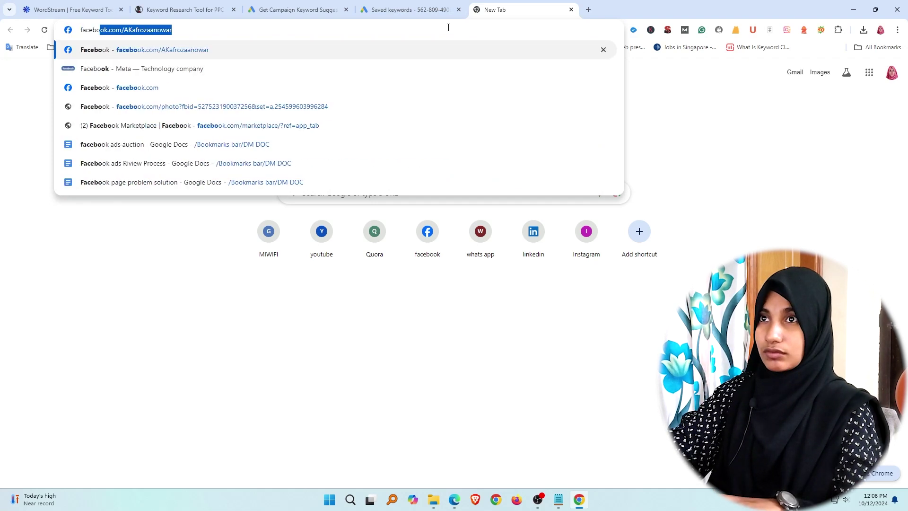
pyautogui.press('Return')
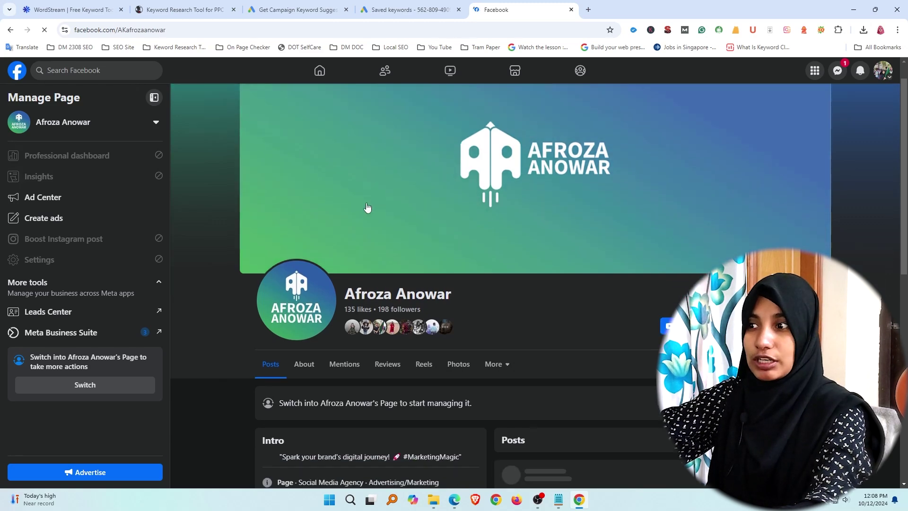
pyautogui.scroll(-10, 364, 216)
pyautogui.scroll(10, 364, 217)
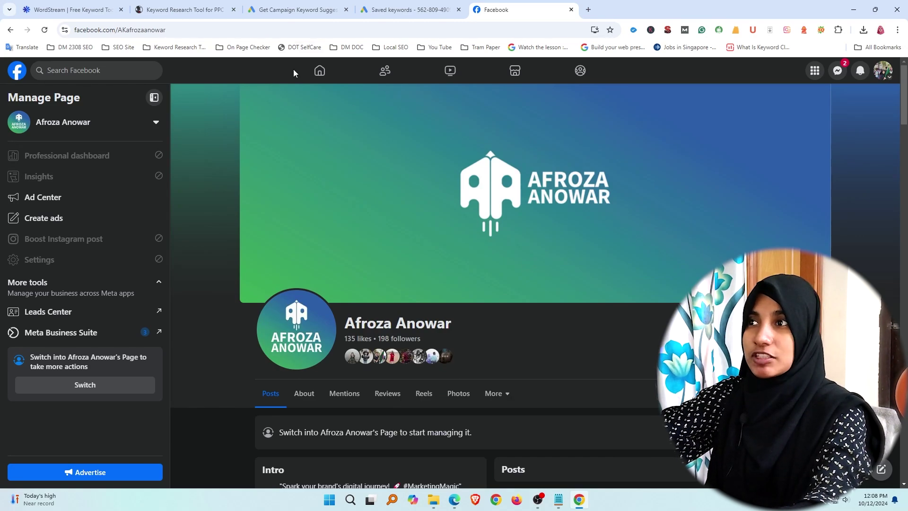
# Step: Open youtube.com in a new tab
pyautogui.click(587, 10)
pyautogui.click(330, 27)
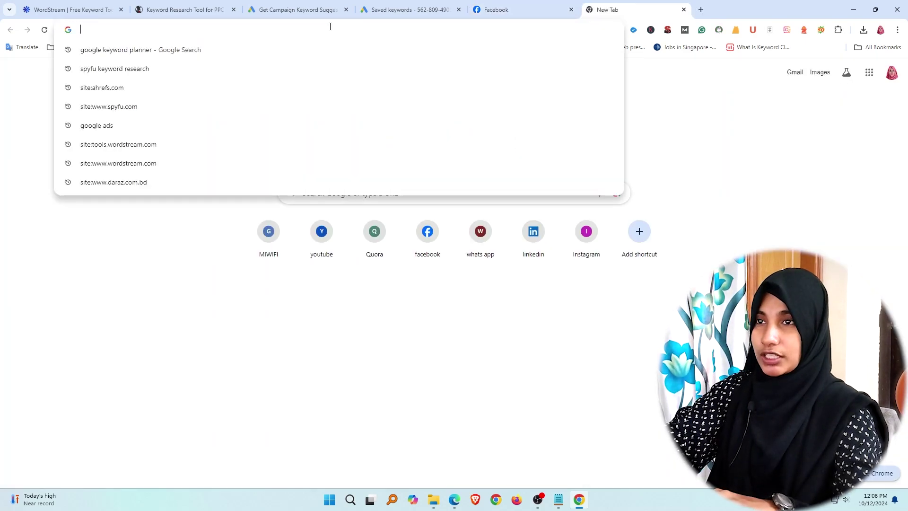
pyautogui.write('youtube.com')
pyautogui.press('Return')
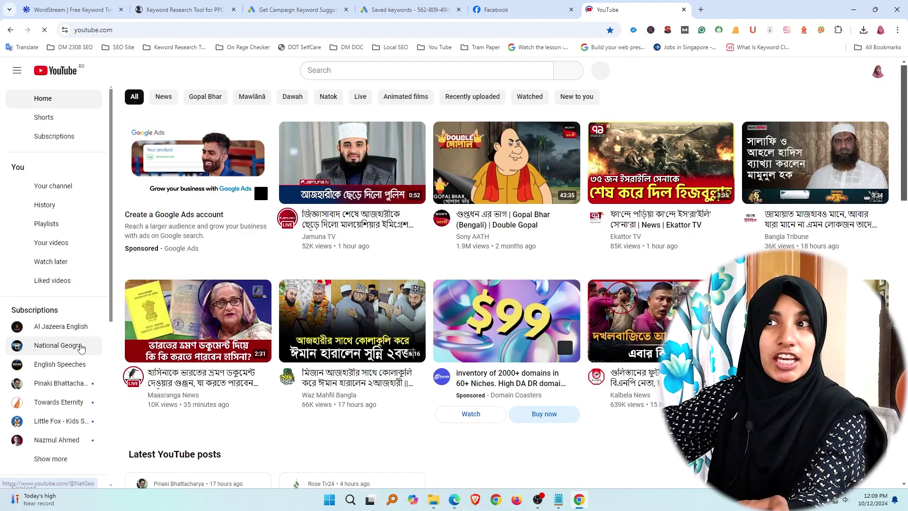
# Step: Search Google for the channel owner's name in a new tab and open the matching YouTube channel from the results
pyautogui.click(699, 9)
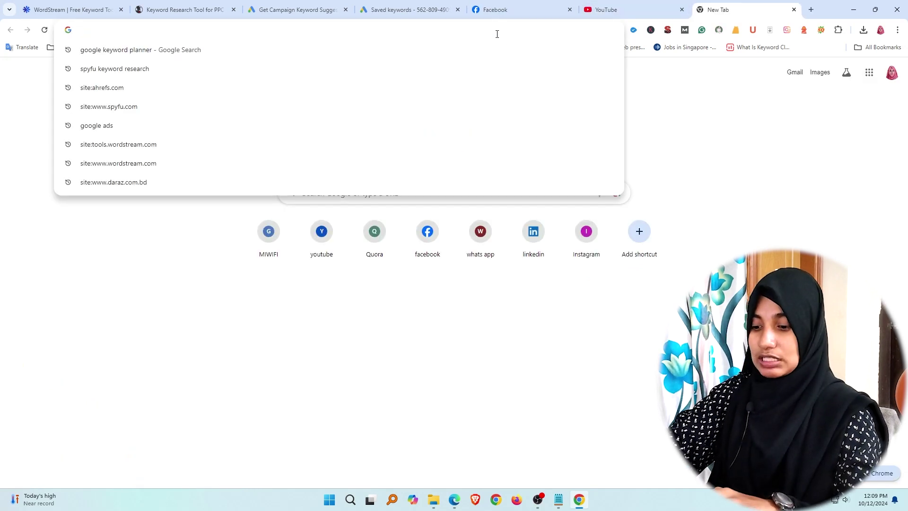
pyautogui.write('a')
pyautogui.press('BackSpace')
pyautogui.press('BackSpace')
pyautogui.write('r')
pyautogui.press('BackSpace')
pyautogui.press('BackSpace')
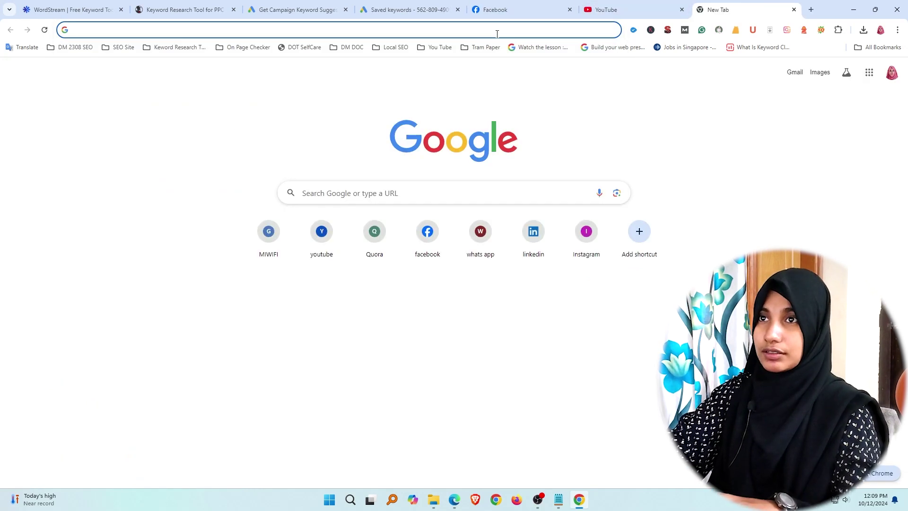
pyautogui.write('afroza anowar')
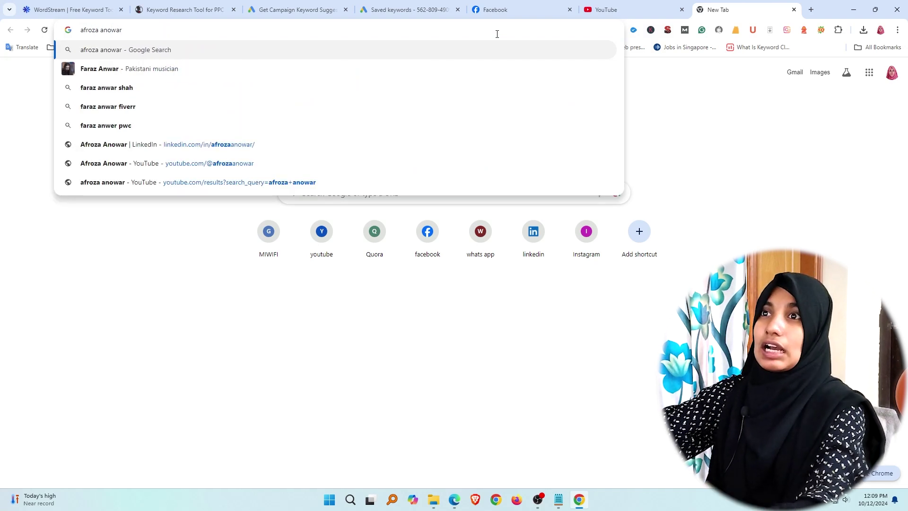
pyautogui.click(207, 56)
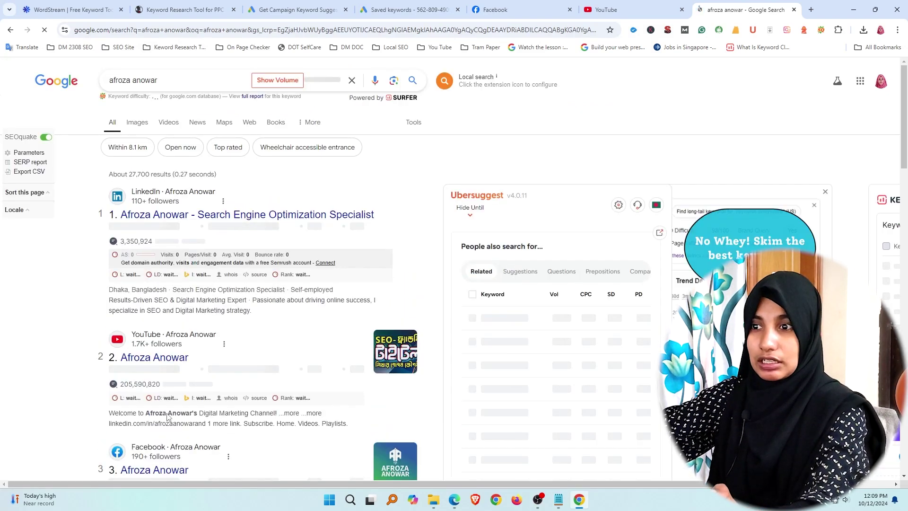
pyautogui.click(166, 353)
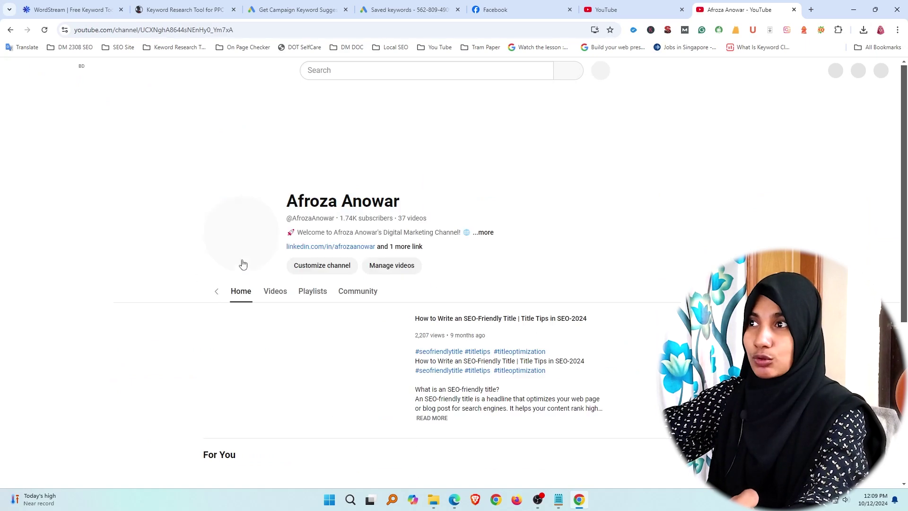
# Step: Look over the videos on the channel's home page and pause its featured video
pyautogui.scroll(-5, 307, 284)
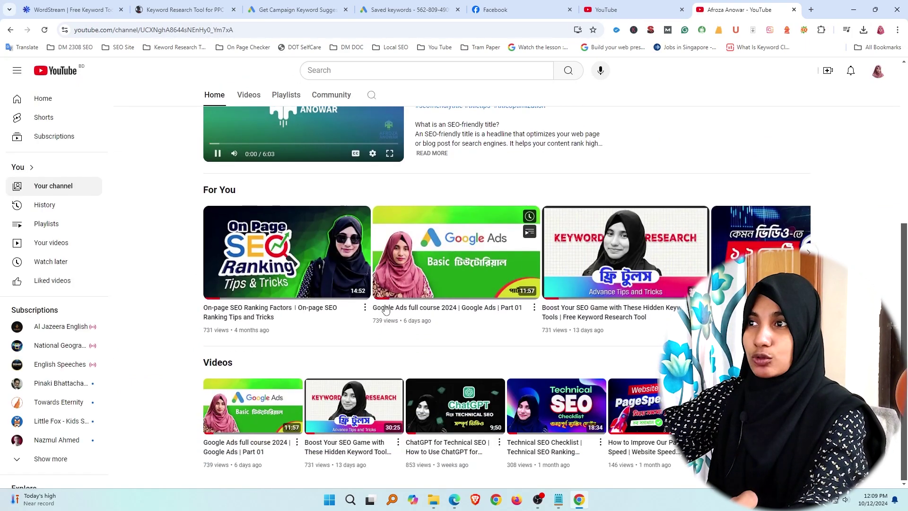
pyautogui.scroll(5, 386, 308)
pyautogui.click(217, 423)
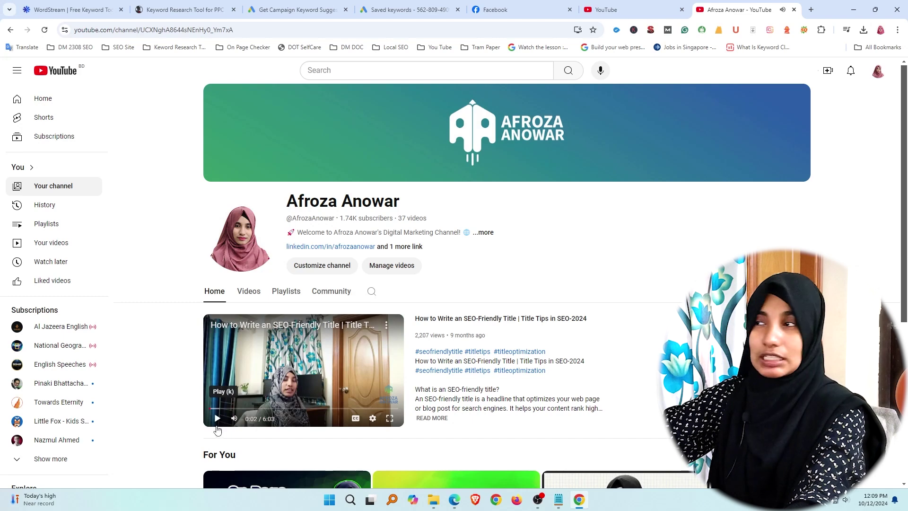
# Step: Search Google for "bata" in a new tab and open the batabd.com site from the results
pyautogui.hotkey('ctrl', 't')
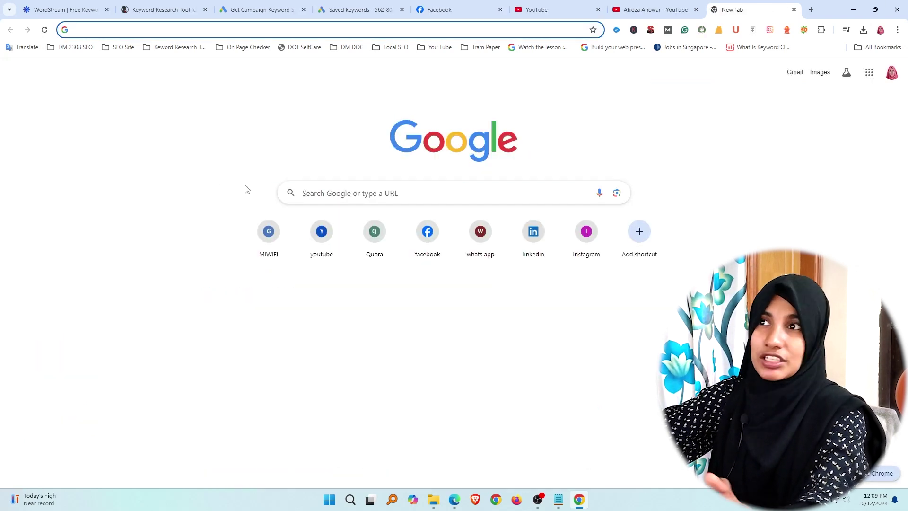
pyautogui.click(371, 31)
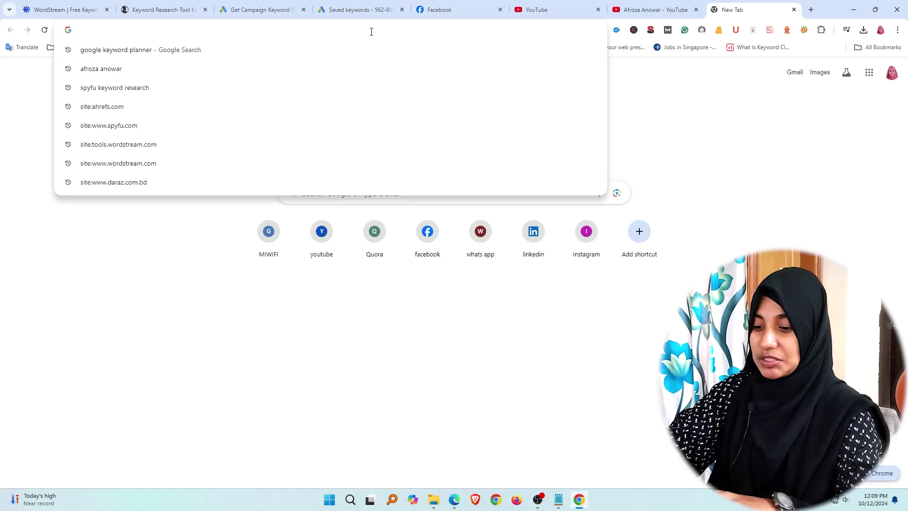
pyautogui.write('b')
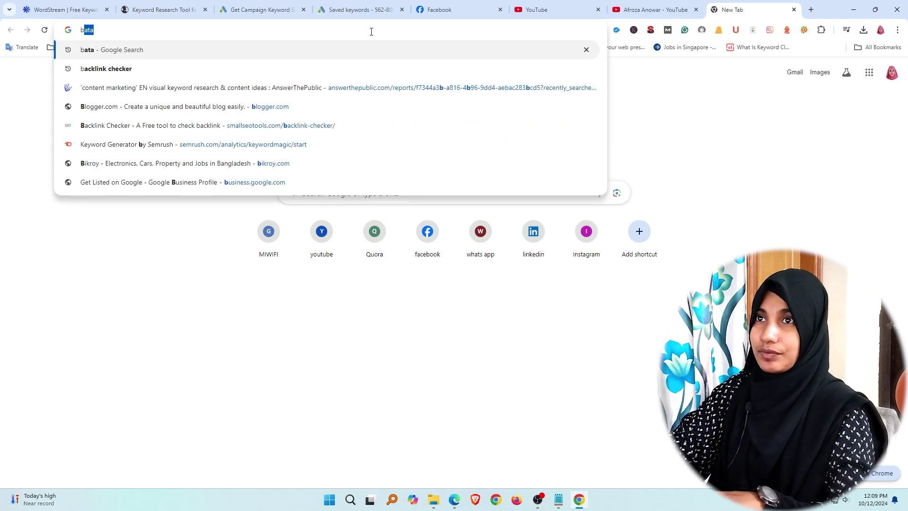
pyautogui.write('ata')
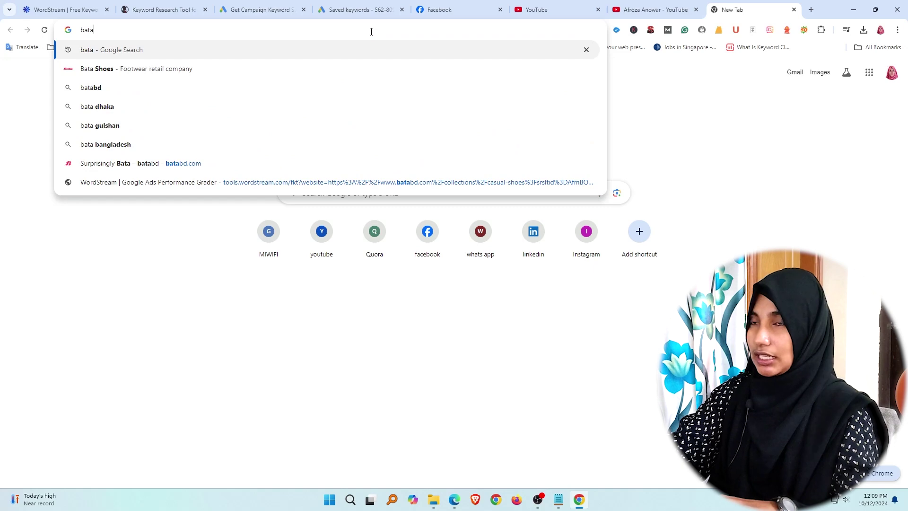
pyautogui.press('Return')
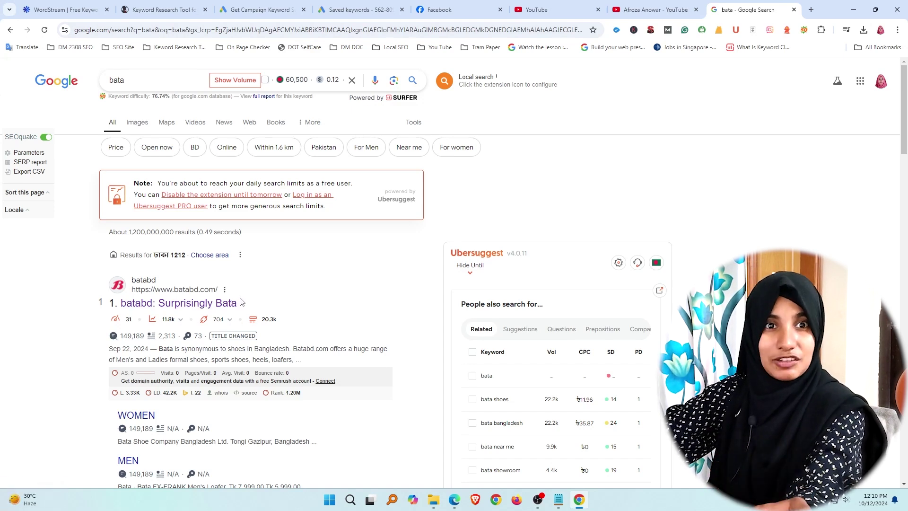
pyautogui.click(208, 302)
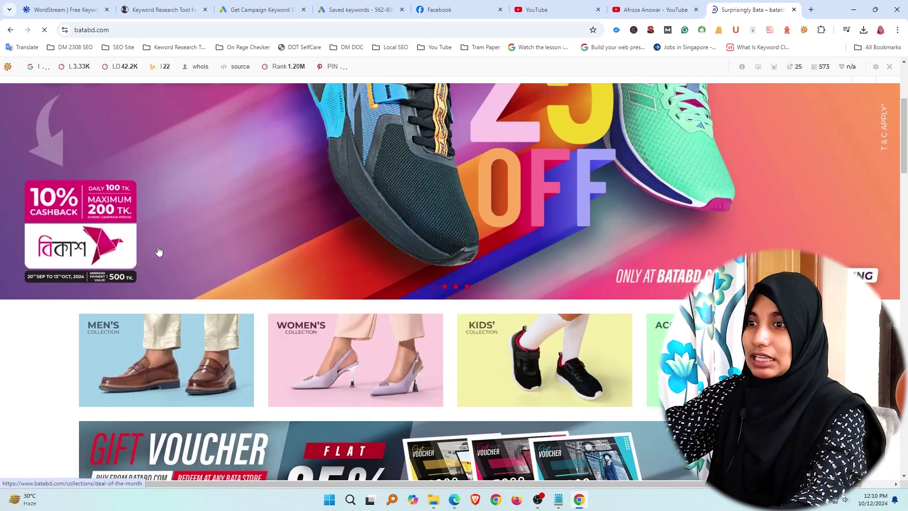
# Step: Look over the Bata home page, examining the Best Seller shoes and the Pick Your Favourites categories
pyautogui.scroll(-15, 549, 379)
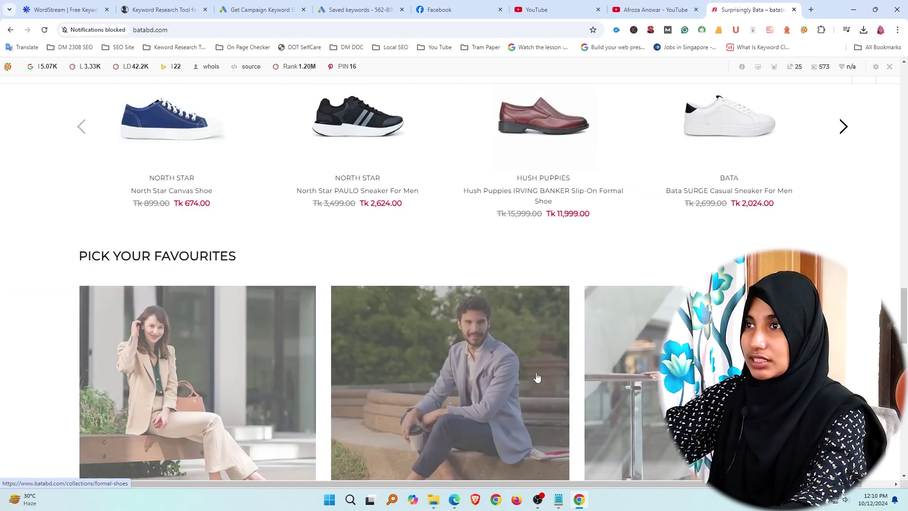
pyautogui.scroll(-4, 346, 377)
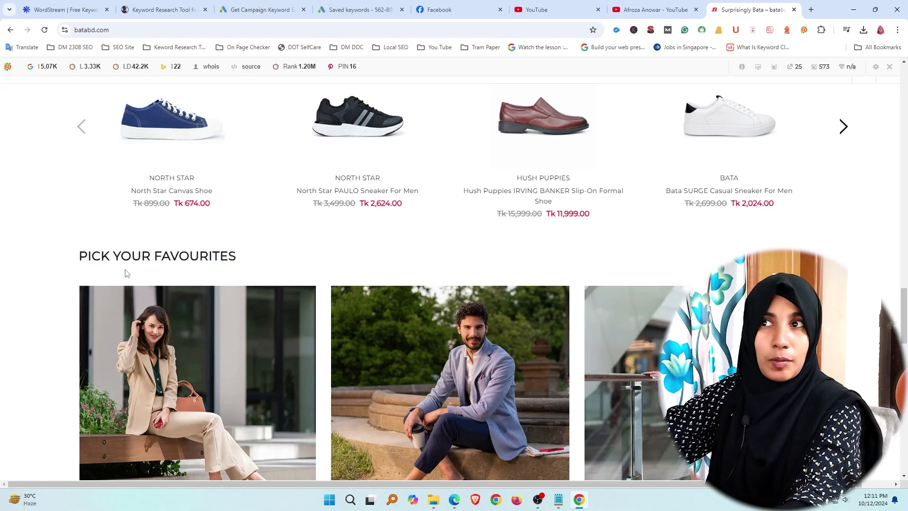
pyautogui.scroll(-4, 144, 230)
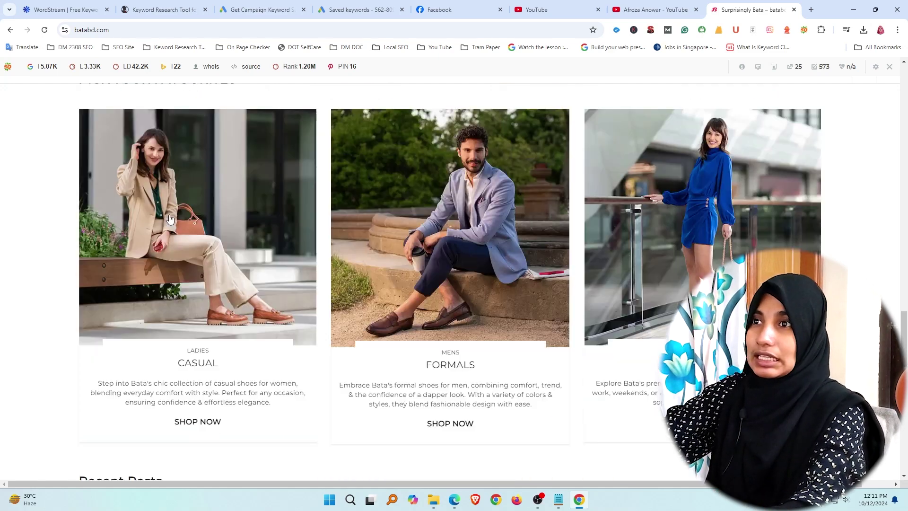
pyautogui.scroll(8, 12, 283)
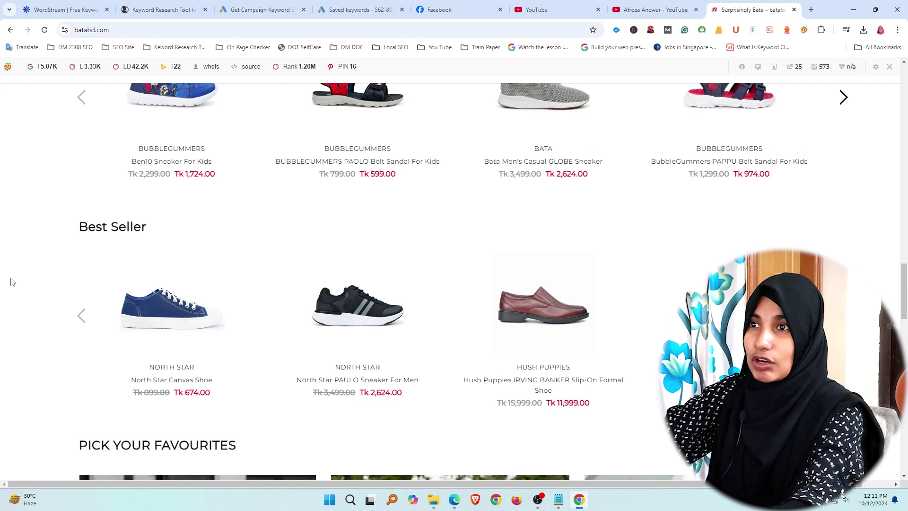
pyautogui.scroll(-4, 12, 282)
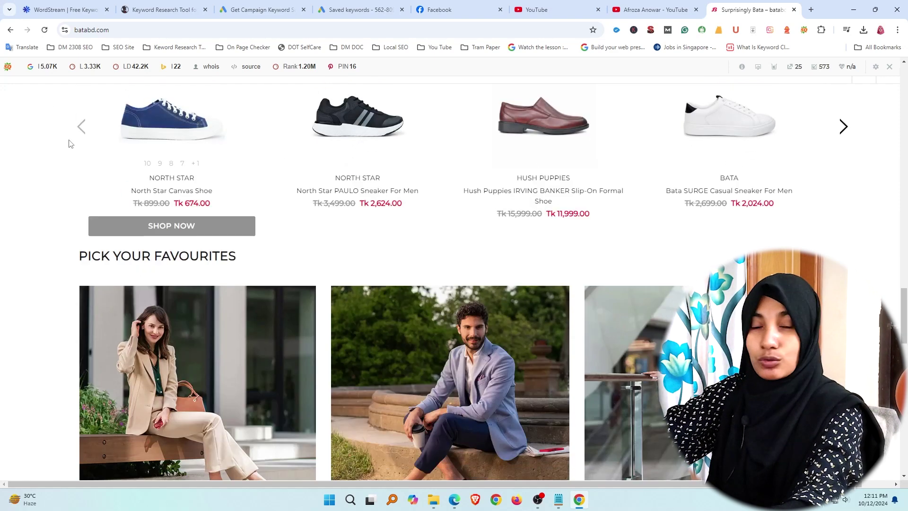
pyautogui.moveTo(540, 149)
pyautogui.moveTo(166, 169)
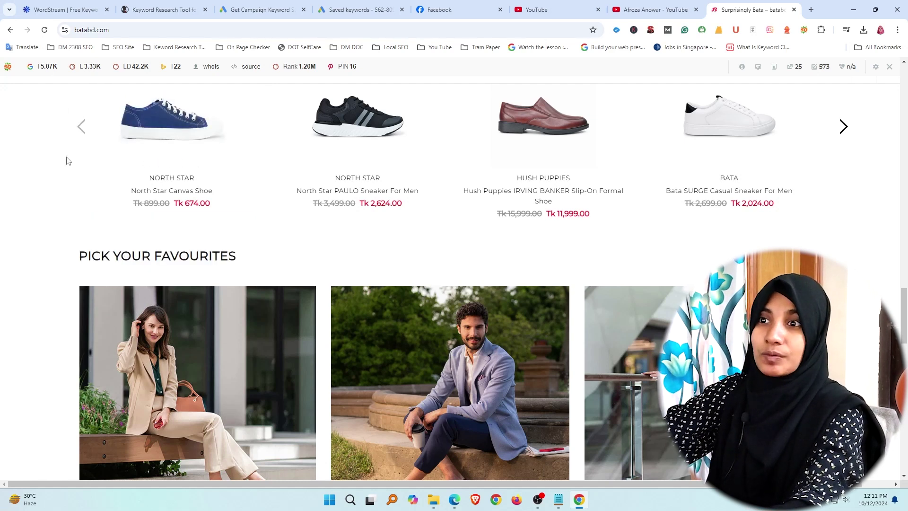
pyautogui.moveTo(165, 250)
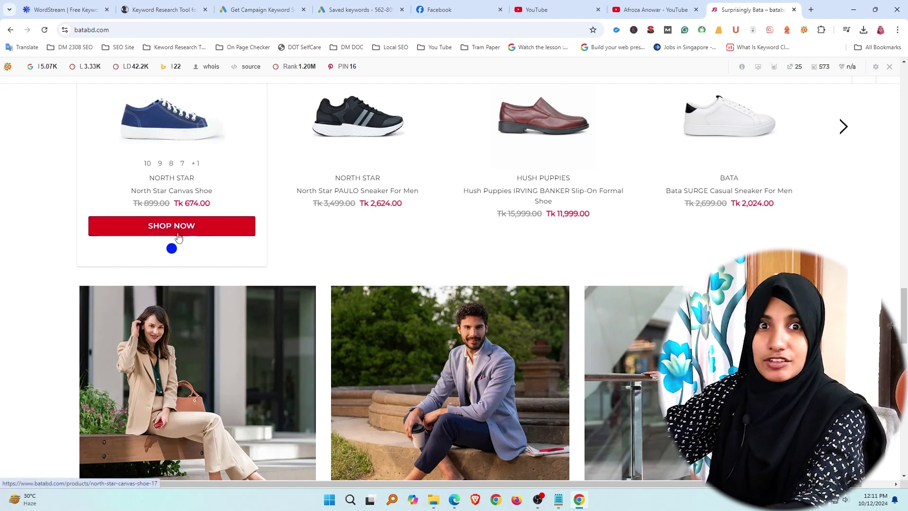
pyautogui.moveTo(561, 80)
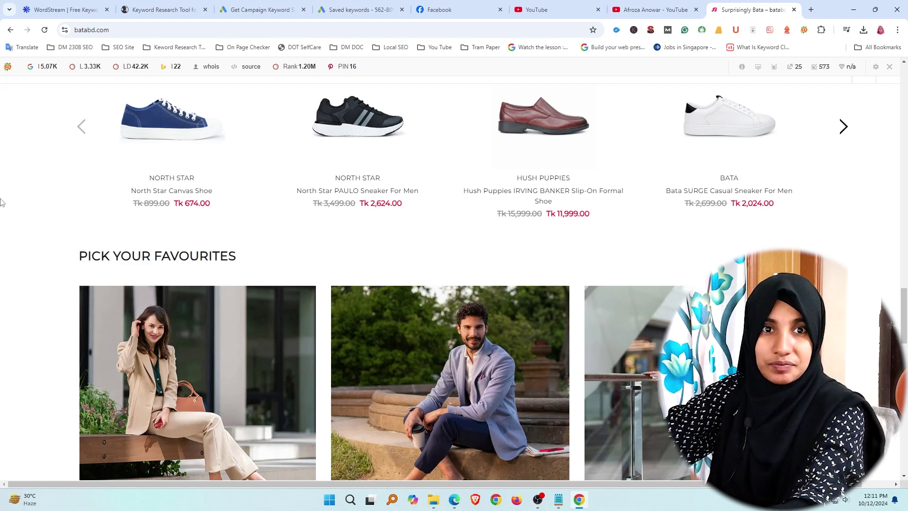
# Step: Switch to the Excel workbook in Edge and select the empty cells D2:D10 beside the keyword table
pyautogui.click(454, 499)
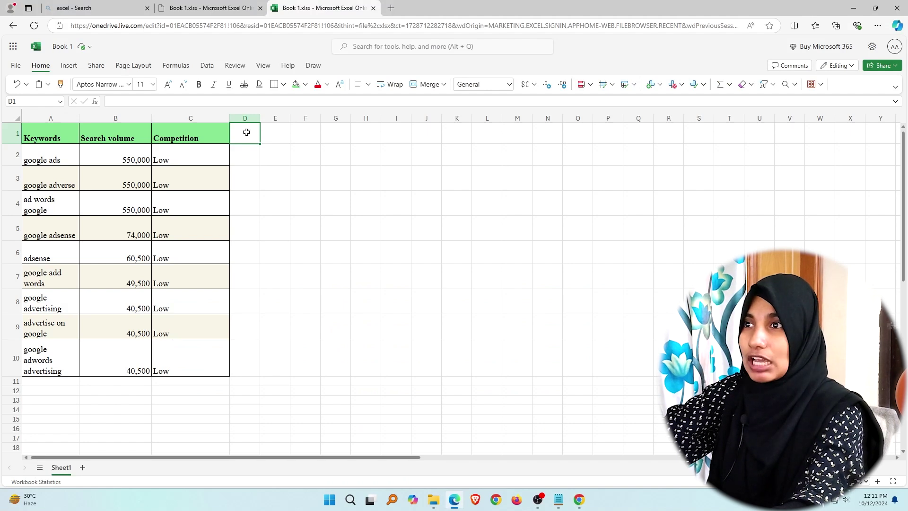
pyautogui.moveTo(251, 147); pyautogui.dragTo(251, 365)
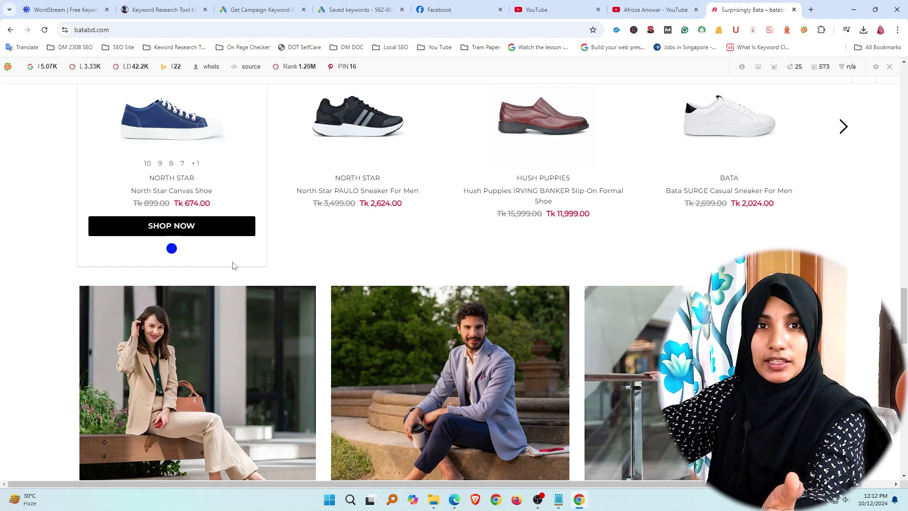
# Step: Open the bookmarked Keyword Cluster Tool from the keyword research bookmarks in a new Chrome tab
pyautogui.click(811, 10)
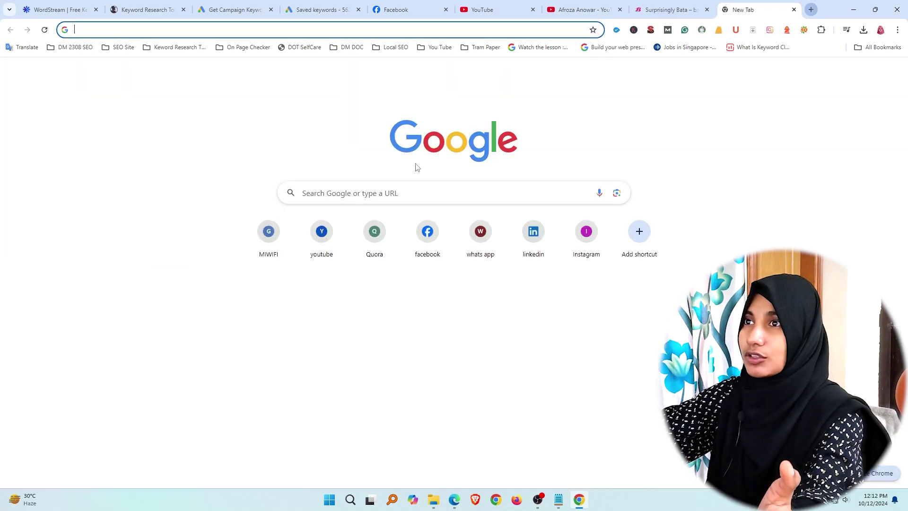
pyautogui.click(173, 47)
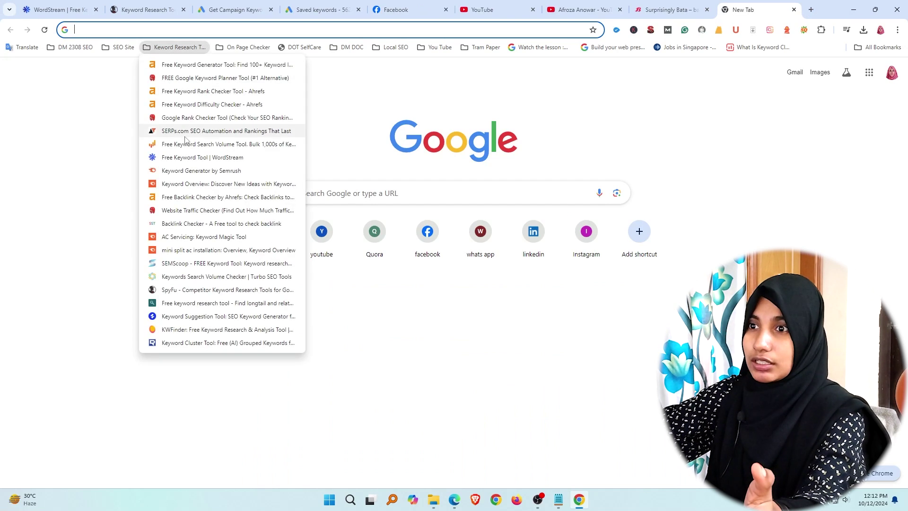
pyautogui.click(184, 342)
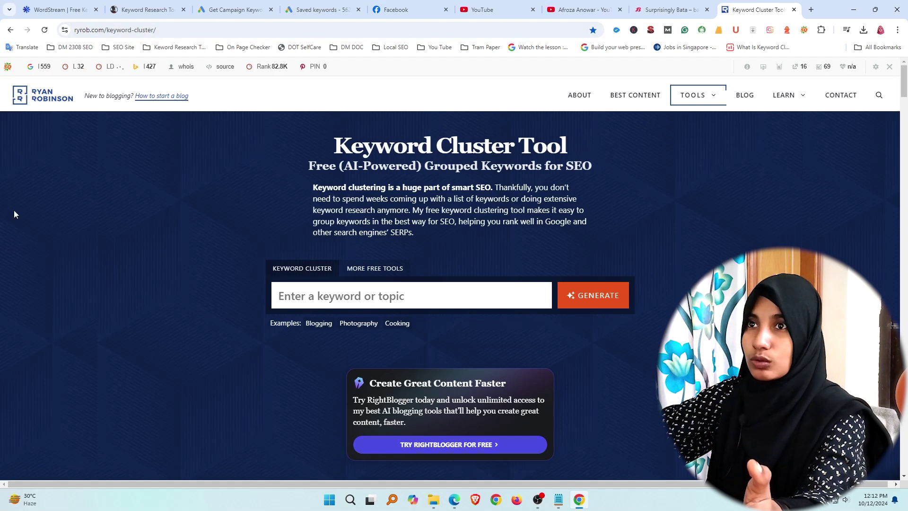
# Step: Generate a keyword cluster list for "google ads"
pyautogui.click(303, 297)
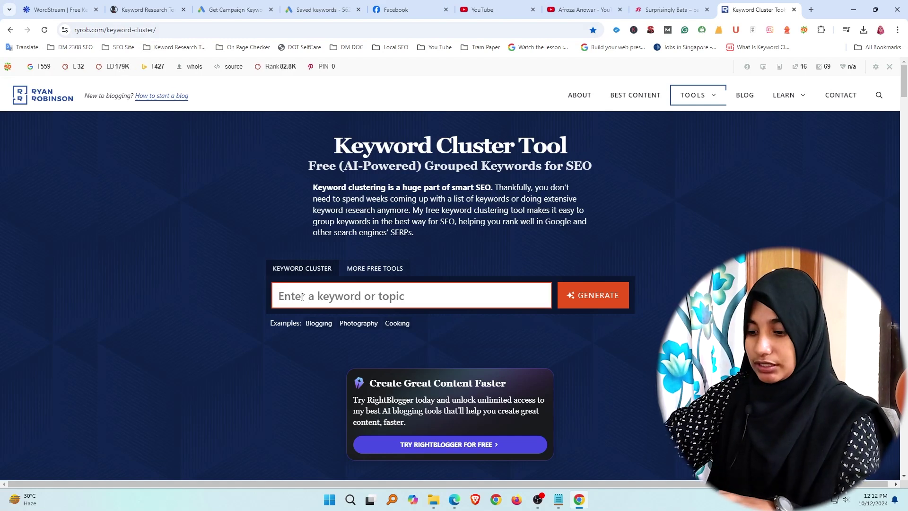
pyautogui.write('google')
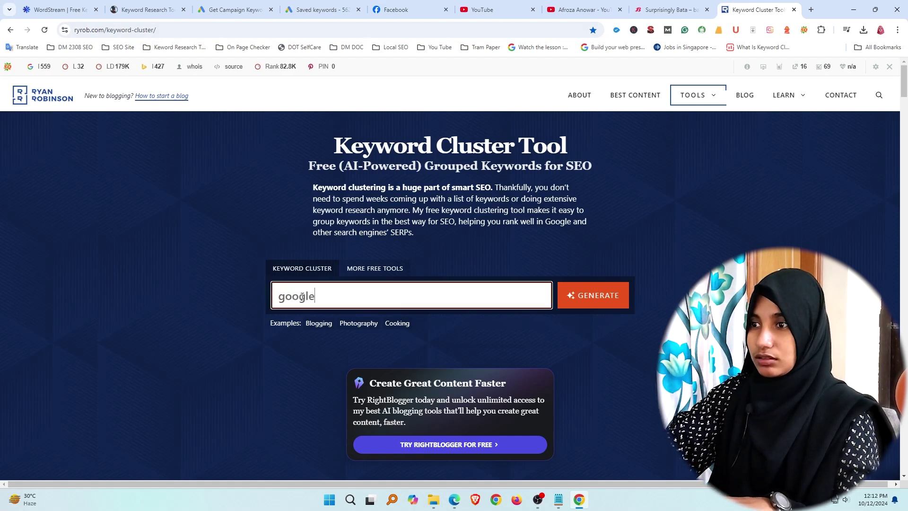
pyautogui.write(' ads')
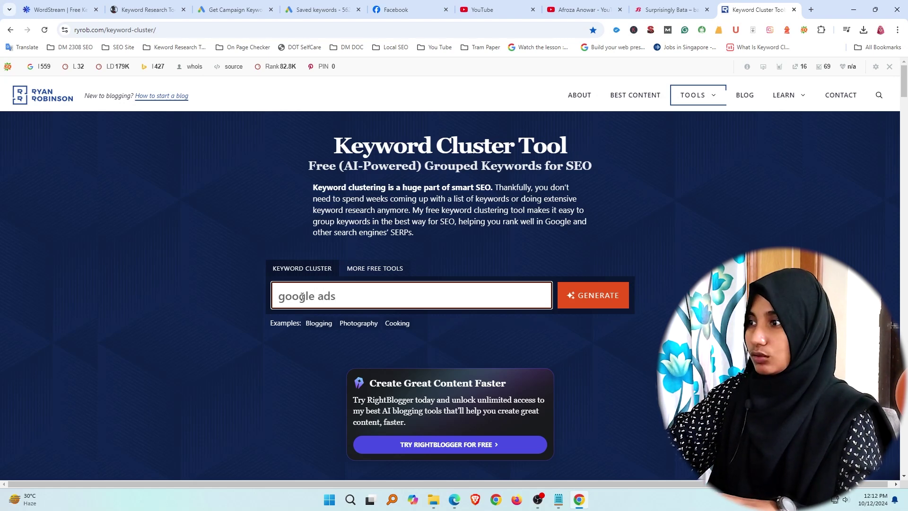
pyautogui.click(598, 294)
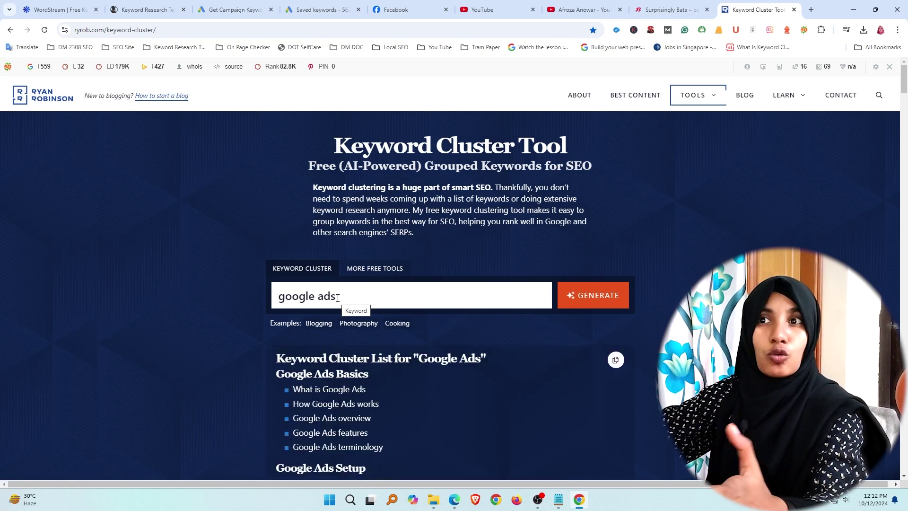
# Step: Examine the generated "Google Ads" keyword clusters from Google Ads Basics through Google Ads Trends, along with the tool's heading
pyautogui.moveTo(276, 355); pyautogui.dragTo(401, 459)
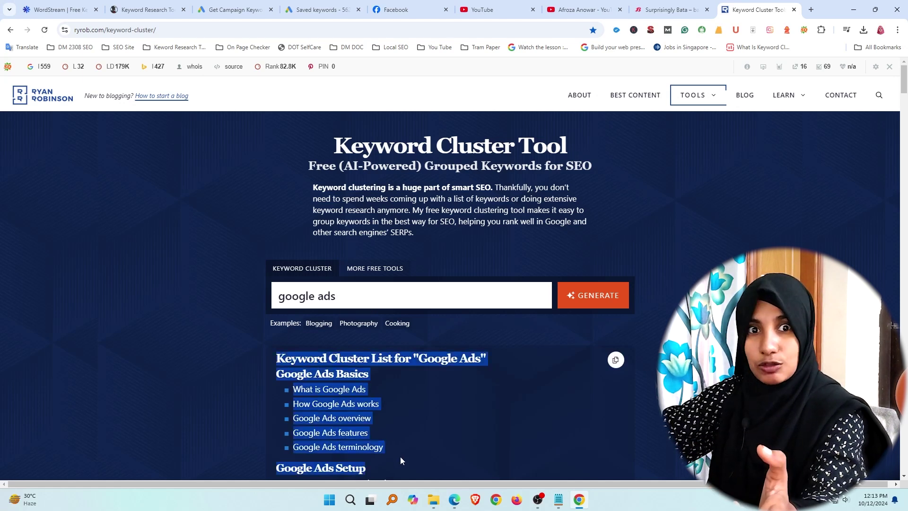
pyautogui.click(394, 399)
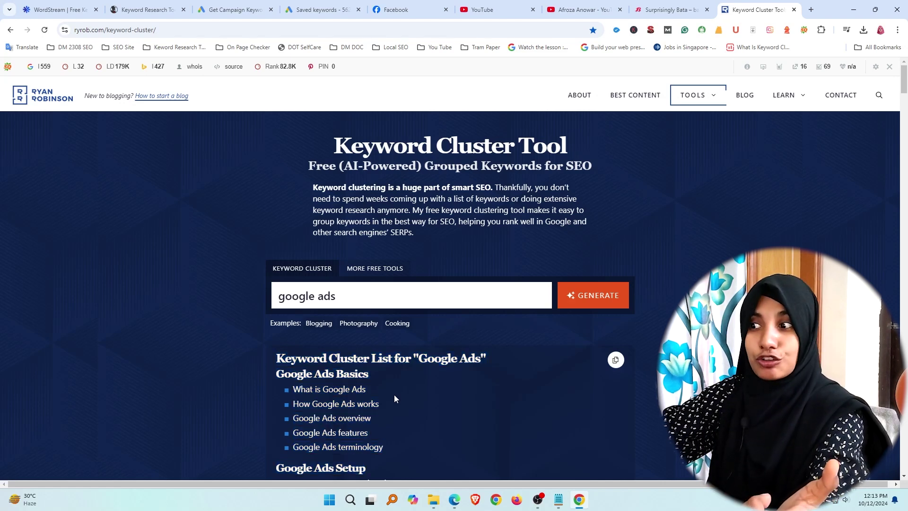
pyautogui.scroll(-5, 394, 394)
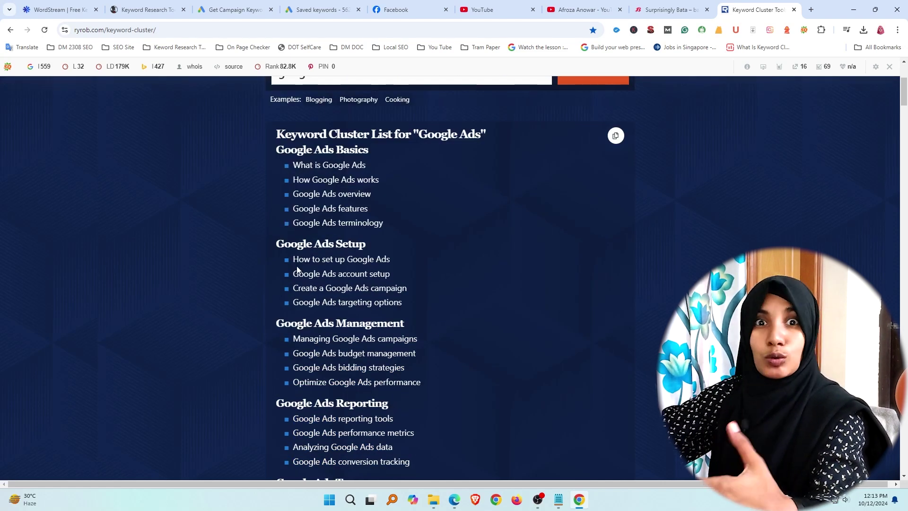
pyautogui.scroll(5, 324, 269)
pyautogui.scroll(-5, 325, 270)
pyautogui.scroll(5, 326, 269)
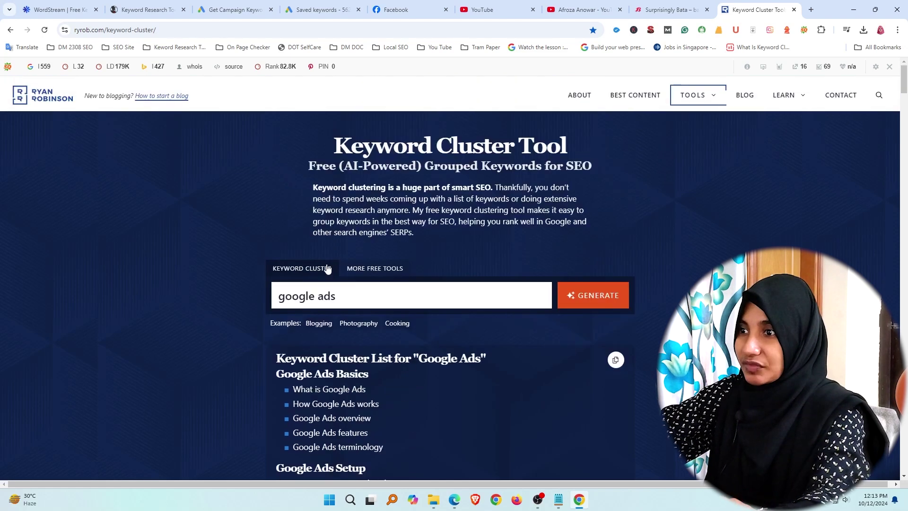
pyautogui.scroll(-5, 345, 297)
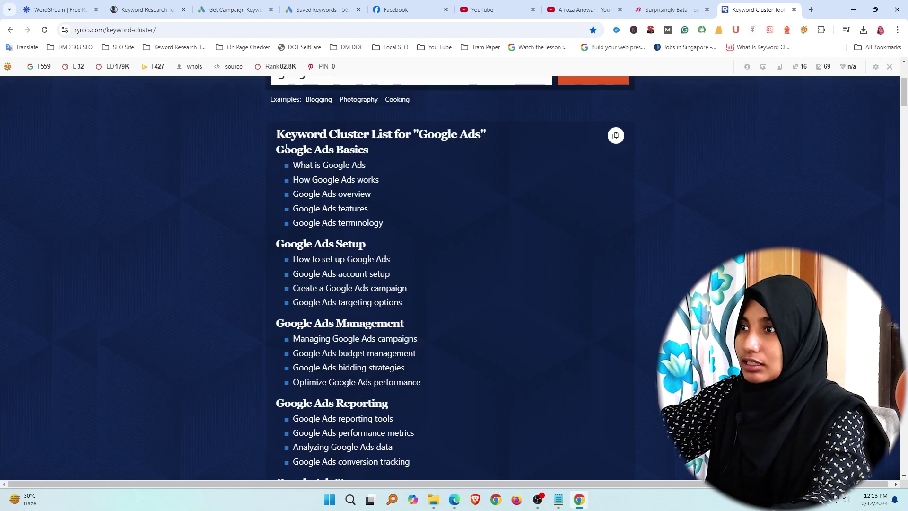
pyautogui.moveTo(277, 148); pyautogui.dragTo(374, 156)
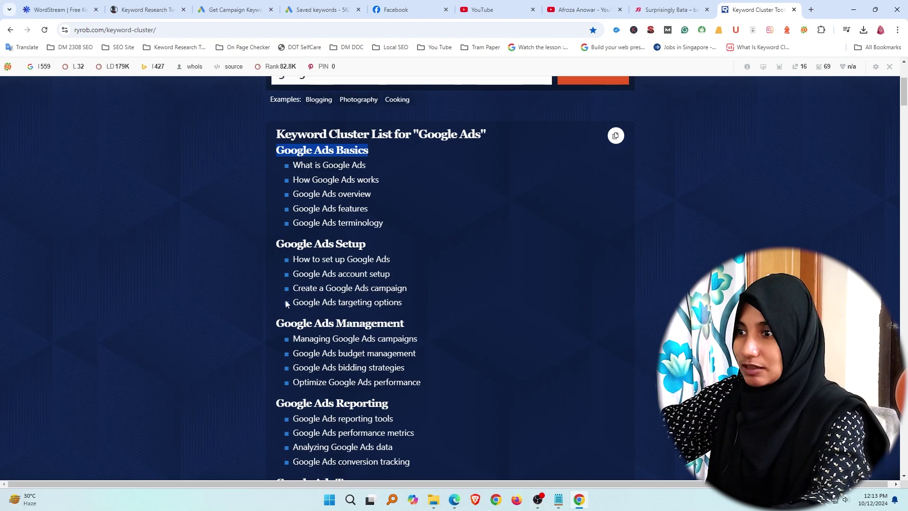
pyautogui.scroll(-4, 414, 328)
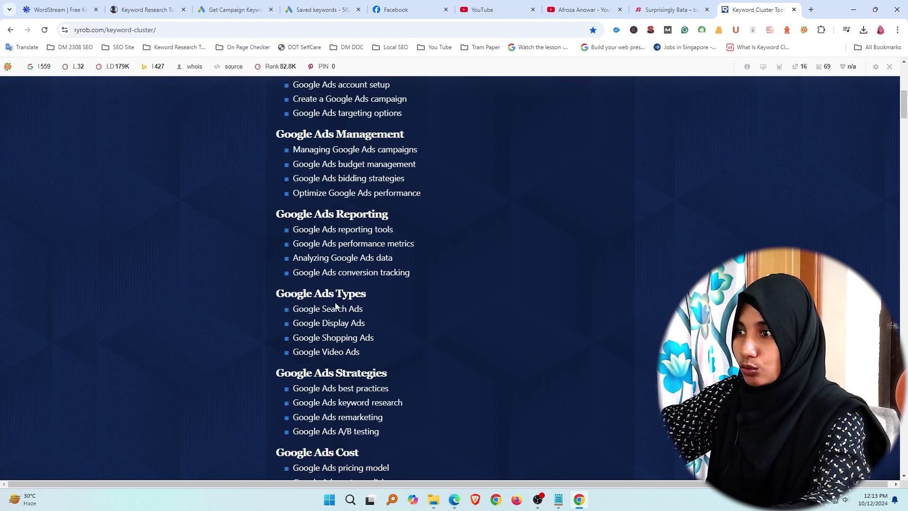
pyautogui.scroll(-12, 336, 330)
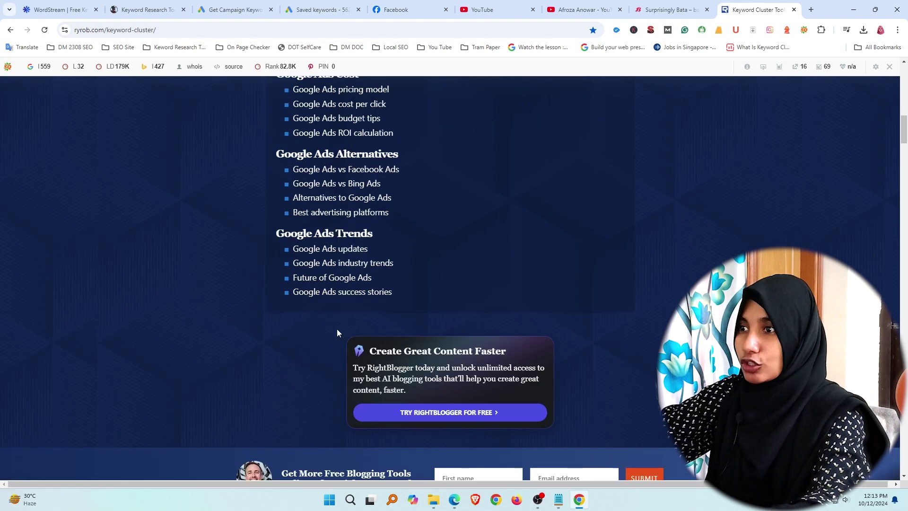
pyautogui.scroll(20, 344, 334)
pyautogui.moveTo(330, 132); pyautogui.dragTo(611, 177)
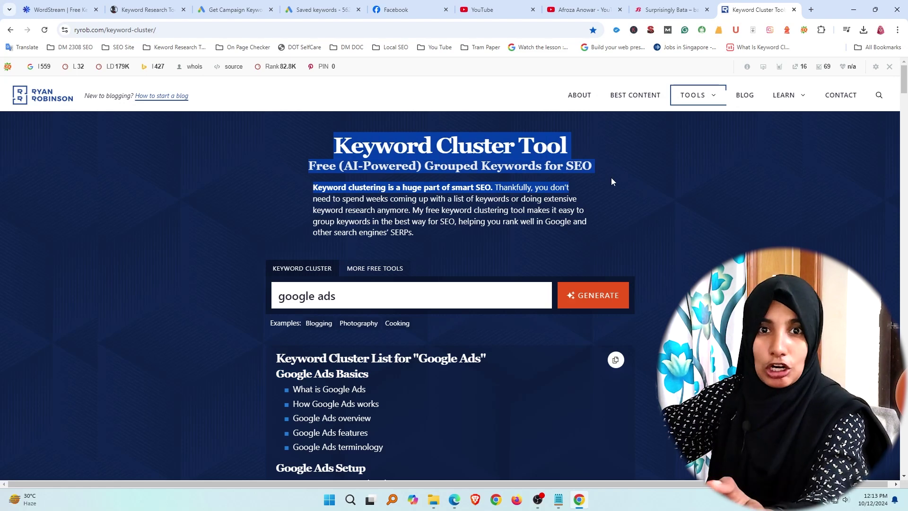
pyautogui.click(278, 197)
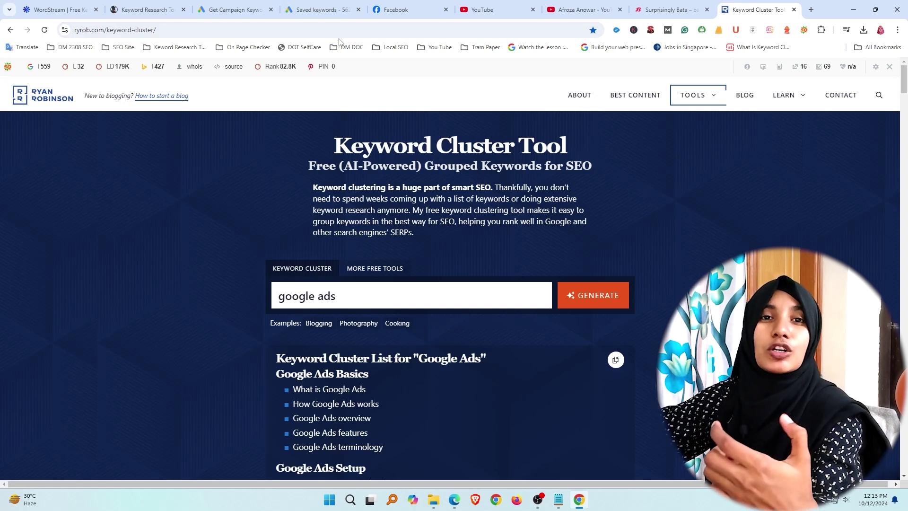
# Step: Switch to the Excel workbook in Edge and review the table of keywords, search volume and competition
pyautogui.moveTo(432, 507)
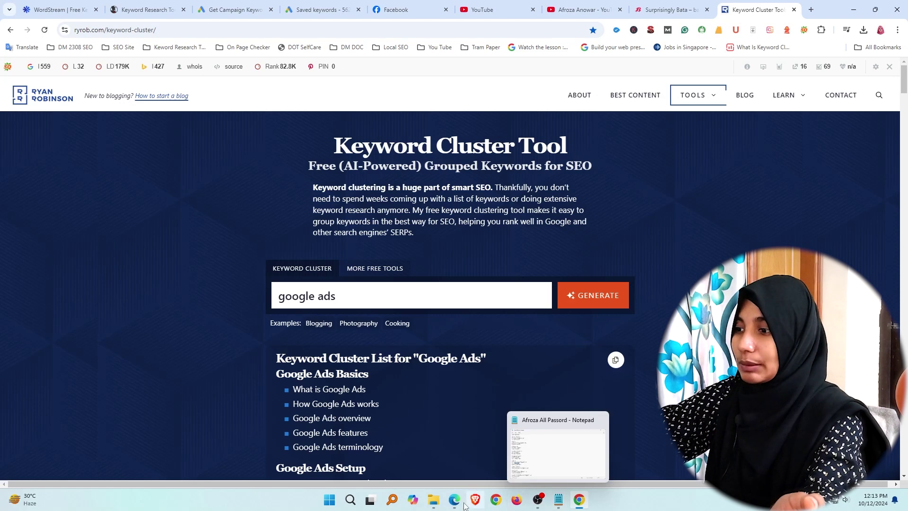
pyautogui.click(454, 499)
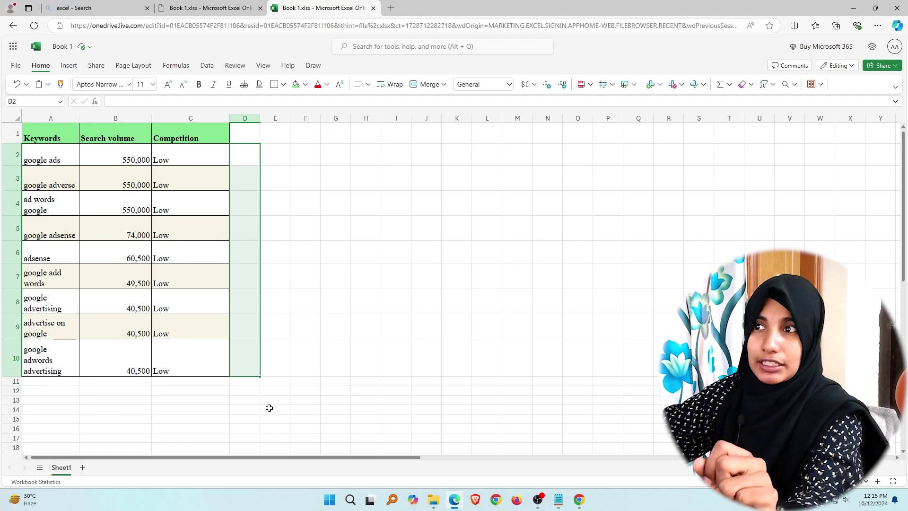
pyautogui.scroll(-5, 227, 388)
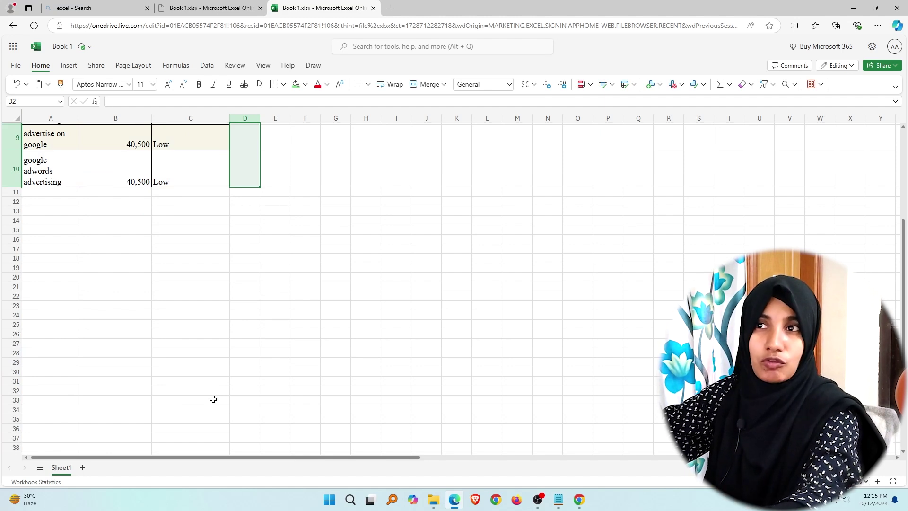
pyautogui.scroll(5, 78, 323)
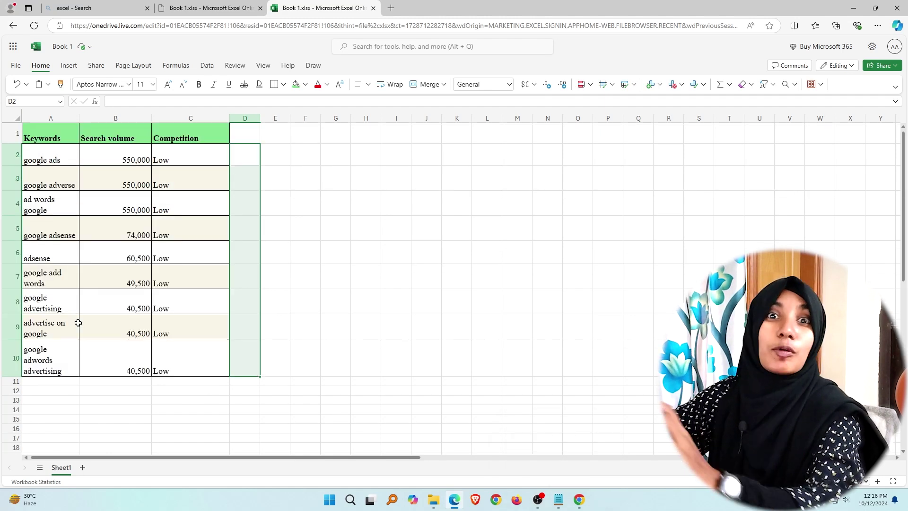